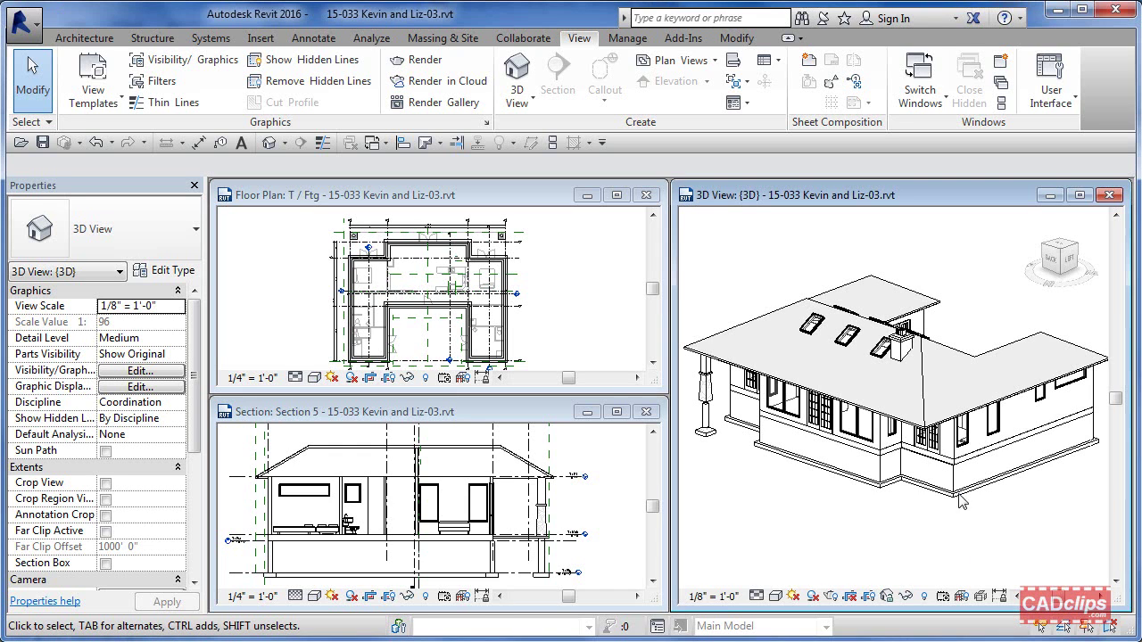
- Examine the main floor edge and foundation wall around the house corner below the double door in the 3D view
{"action": "scroll", "coordinate": [950, 475], "scroll_direction": "up", "scroll_amount": 5}
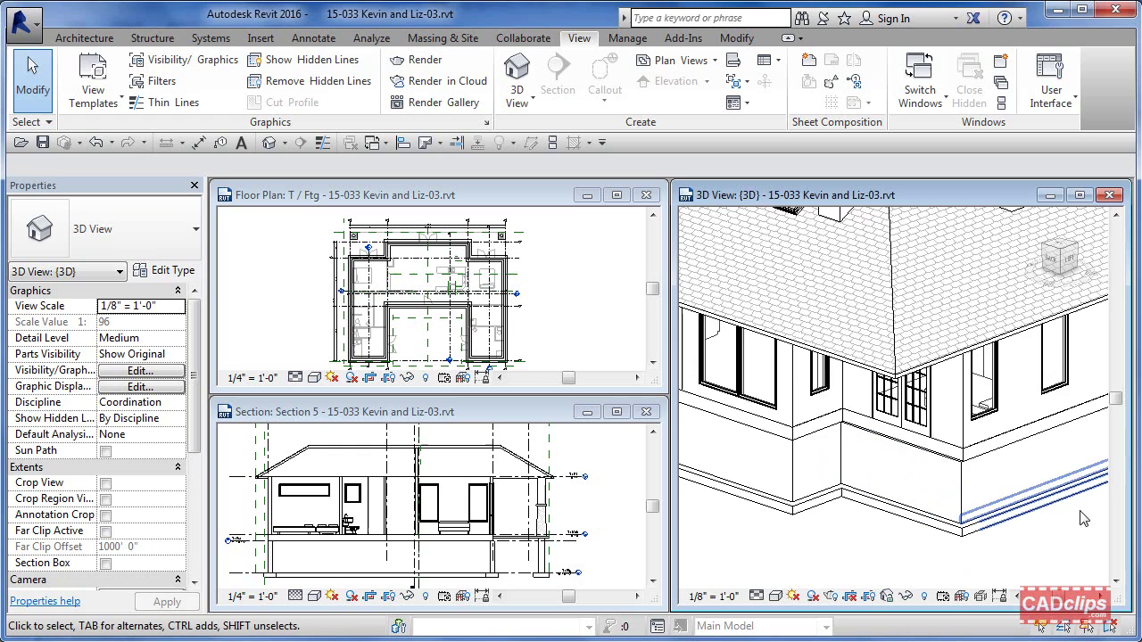
{"action": "middle_click_drag", "start_coordinate": [950, 475], "coordinate": [871, 511]}
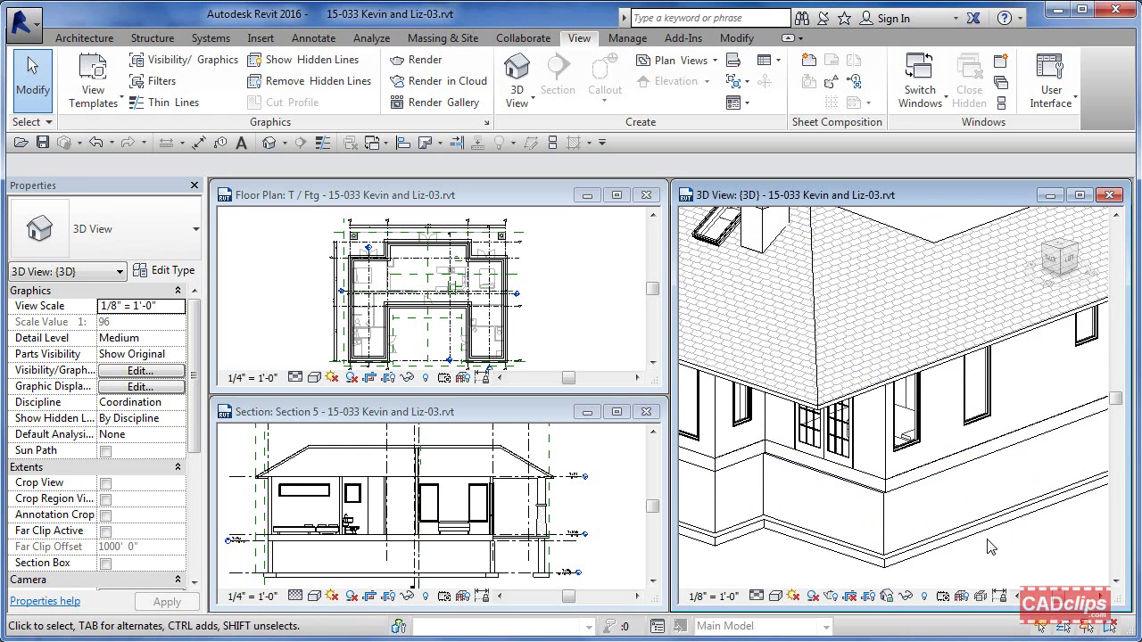
{"action": "middle_click_drag", "start_coordinate": [978, 548], "coordinate": [1020, 540]}
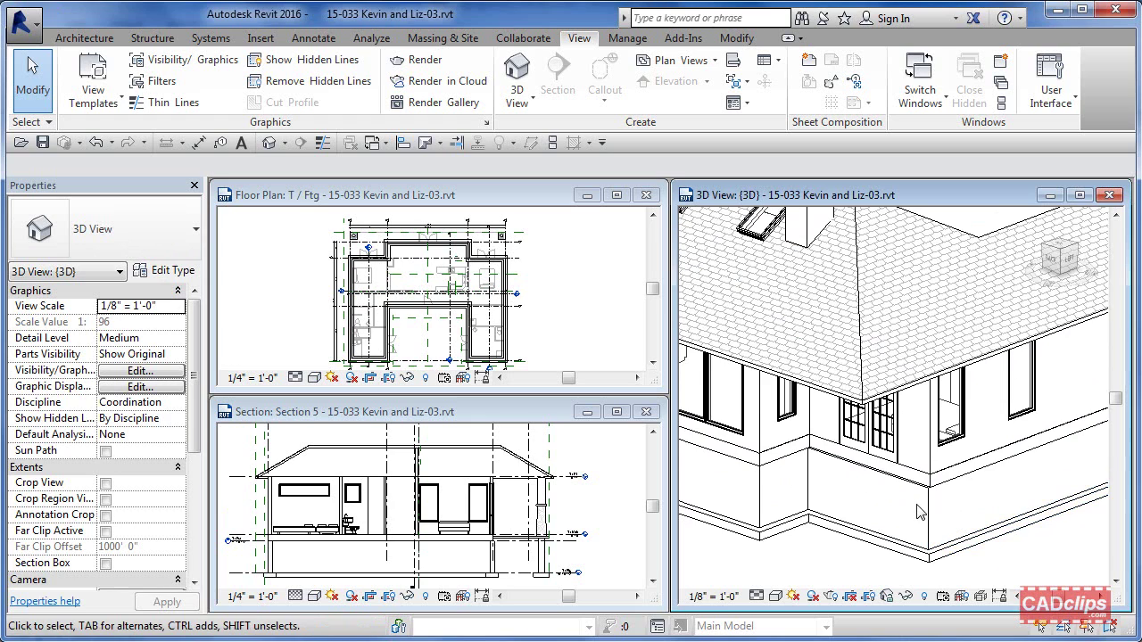
{"action": "scroll", "coordinate": [914, 512], "scroll_direction": "up", "scroll_amount": 4}
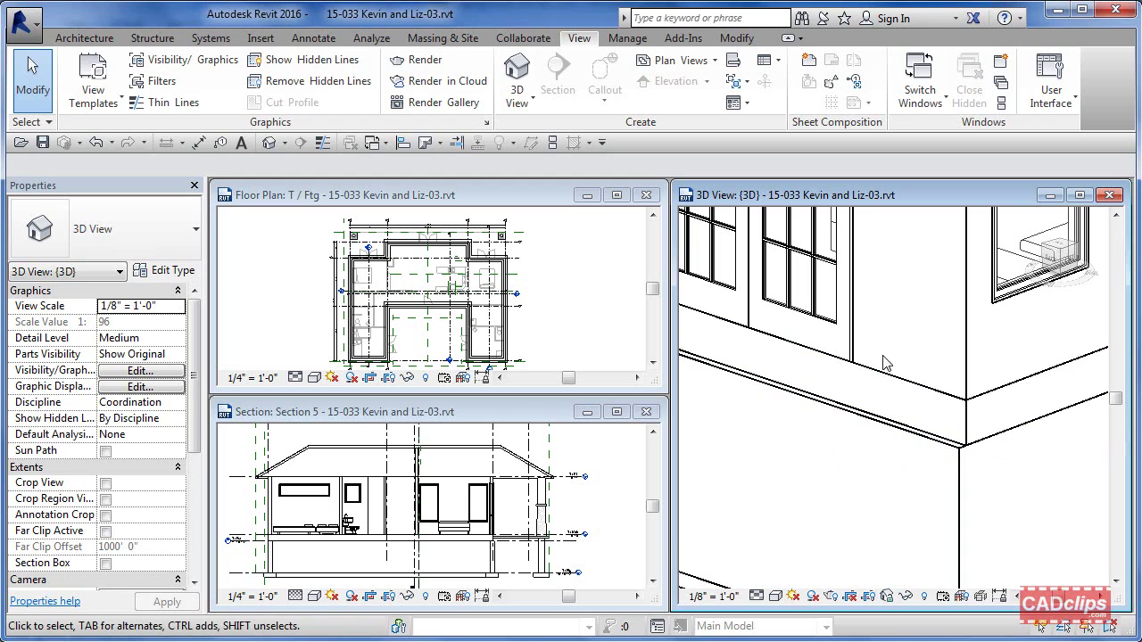
{"action": "scroll", "coordinate": [879, 363], "scroll_direction": "down", "scroll_amount": 2}
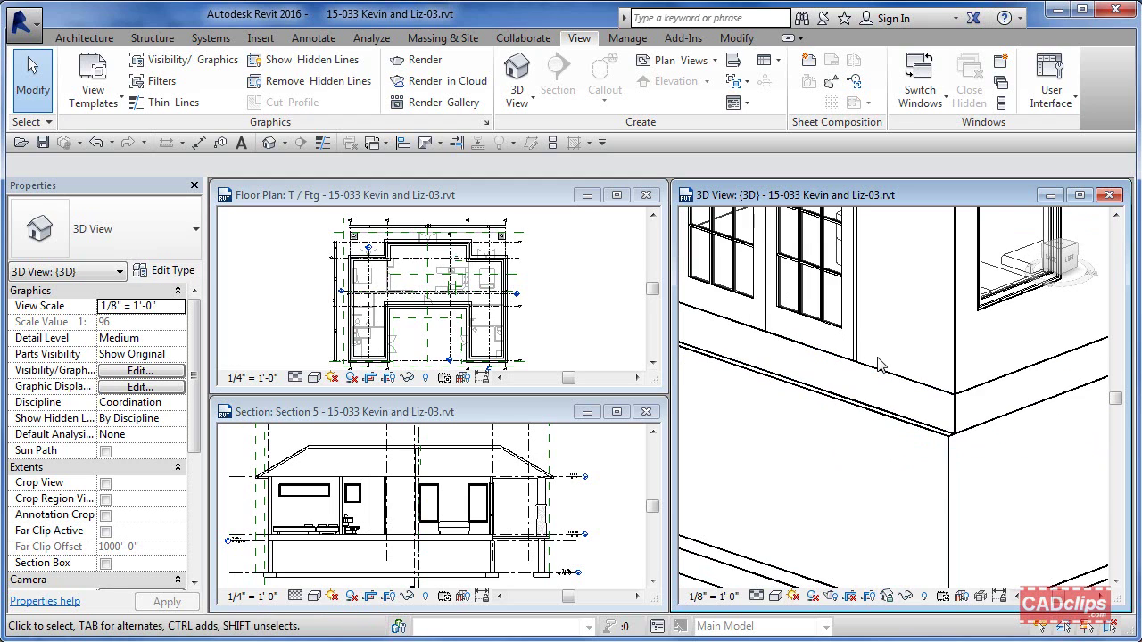
- Inspect grid D along the foundation wall and the nearby section marker in the T / Ftg floor plan
{"action": "left_click", "coordinate": [572, 310]}
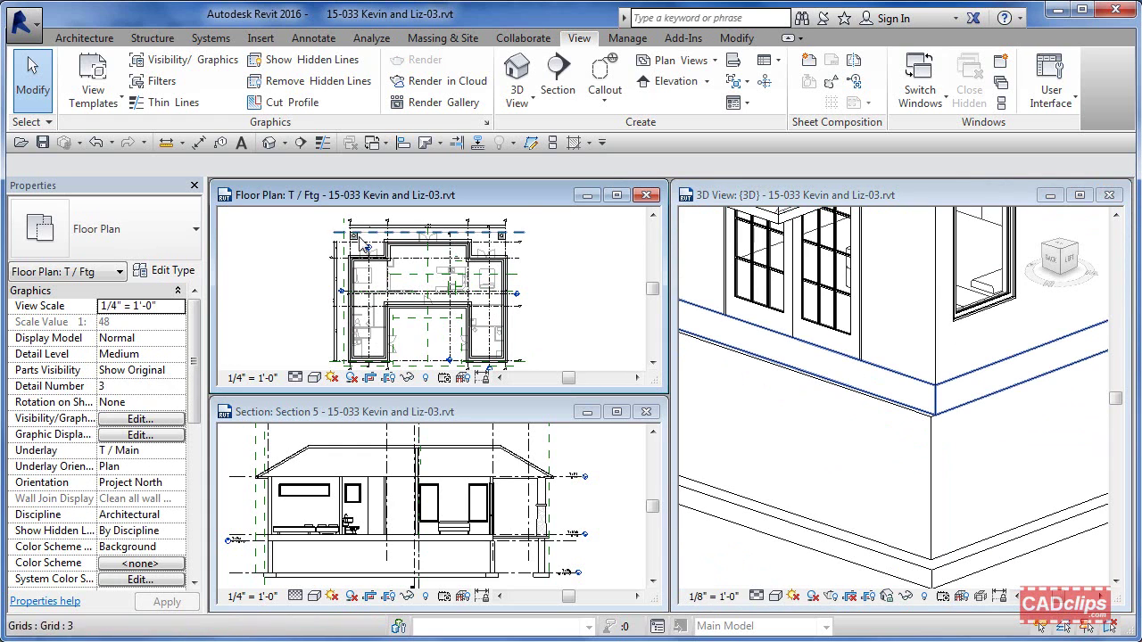
{"action": "scroll", "coordinate": [333, 259], "scroll_direction": "up", "scroll_amount": 3}
{"action": "scroll", "coordinate": [383, 268], "scroll_direction": "up", "scroll_amount": 4}
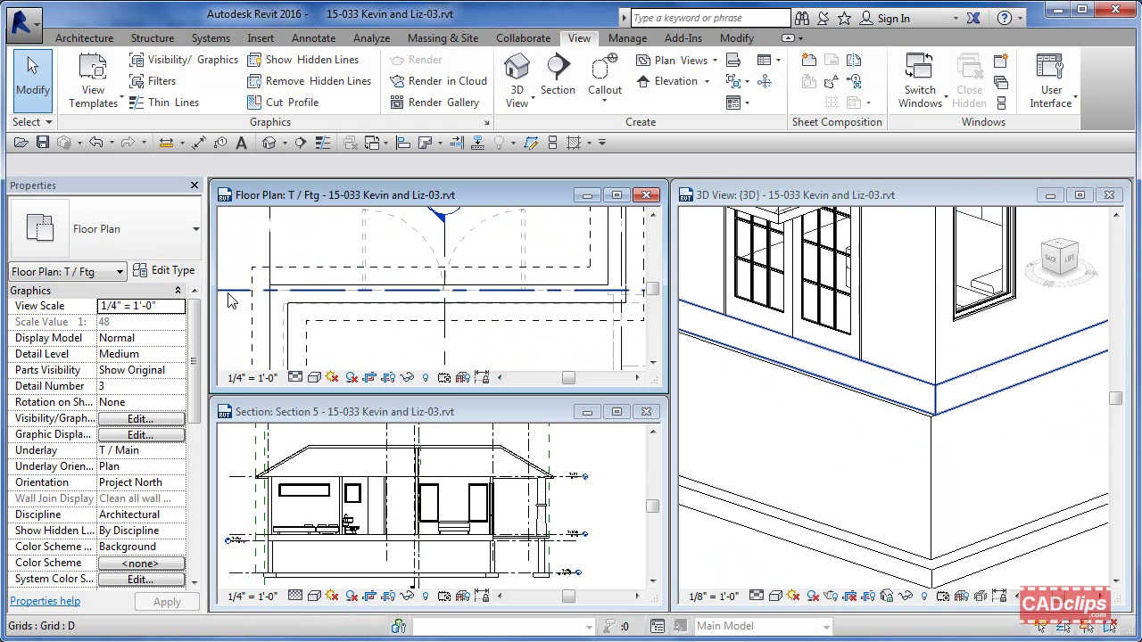
{"action": "left_click", "coordinate": [229, 302]}
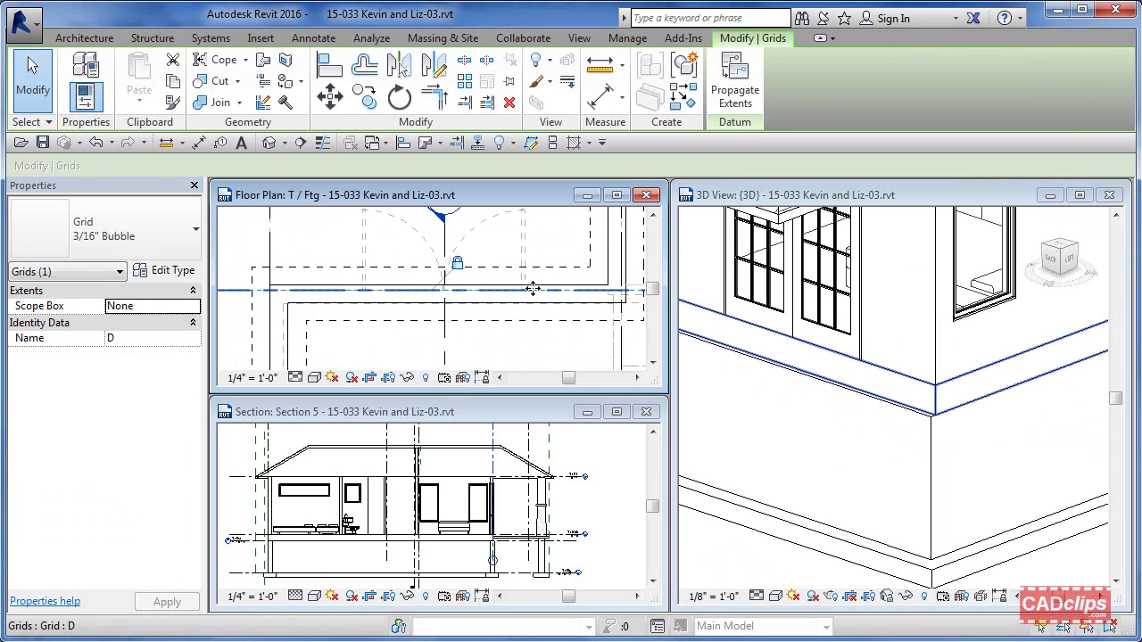
{"action": "key", "text": "Escape"}
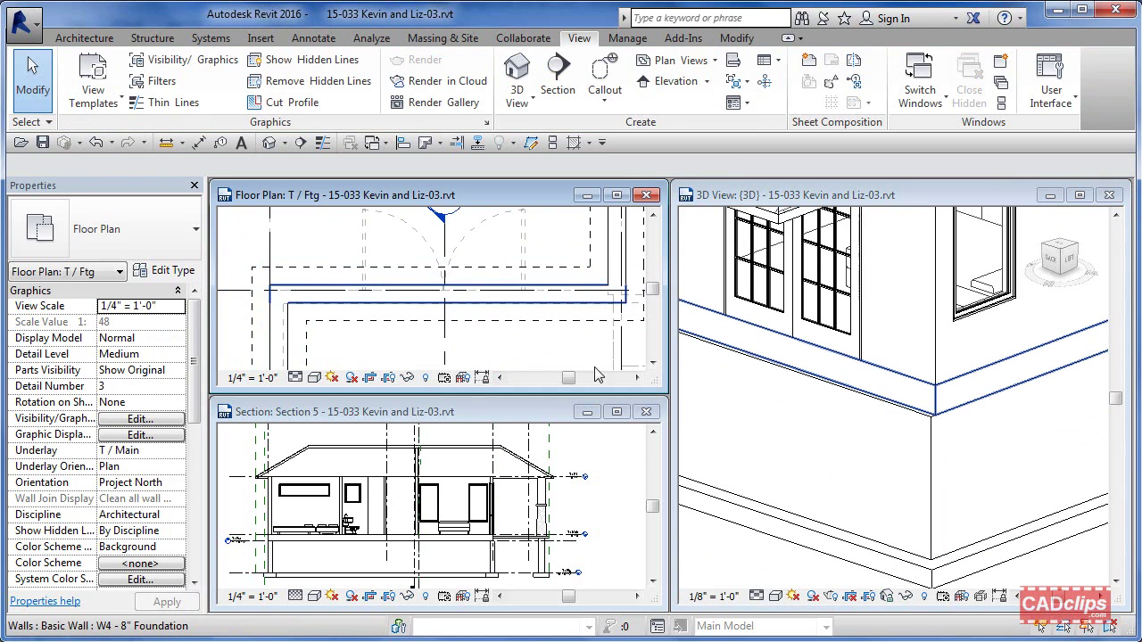
{"action": "middle_click_drag", "start_coordinate": [553, 309], "coordinate": [554, 377]}
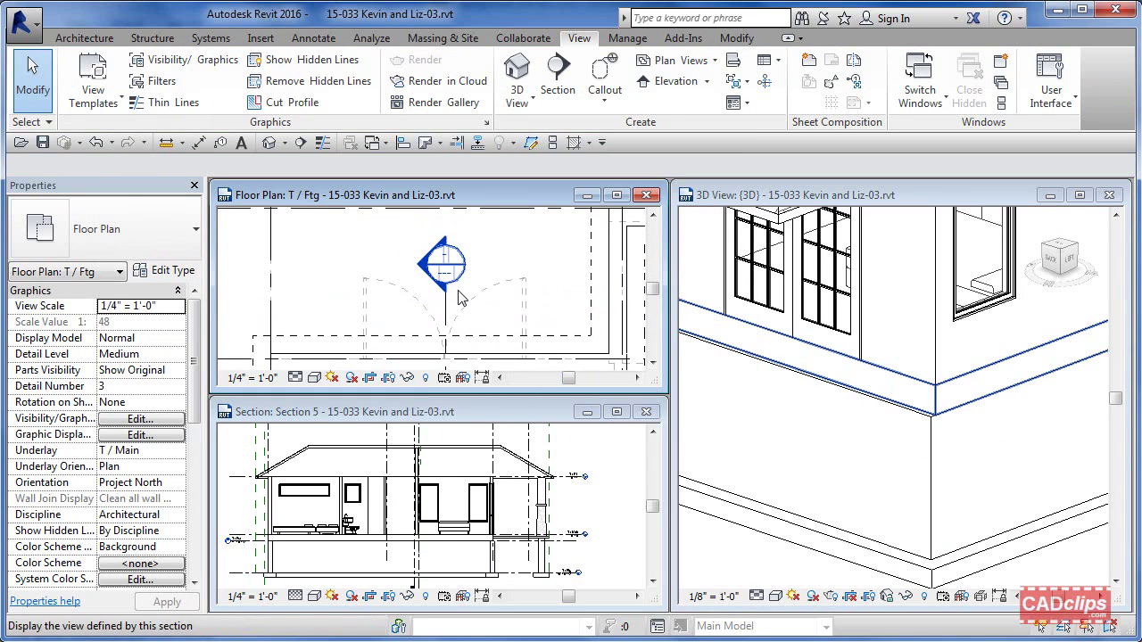
- Inspect the foundation wall, main floor and double door where they meet at grid D in the Section 5 view
{"action": "left_click", "coordinate": [584, 501]}
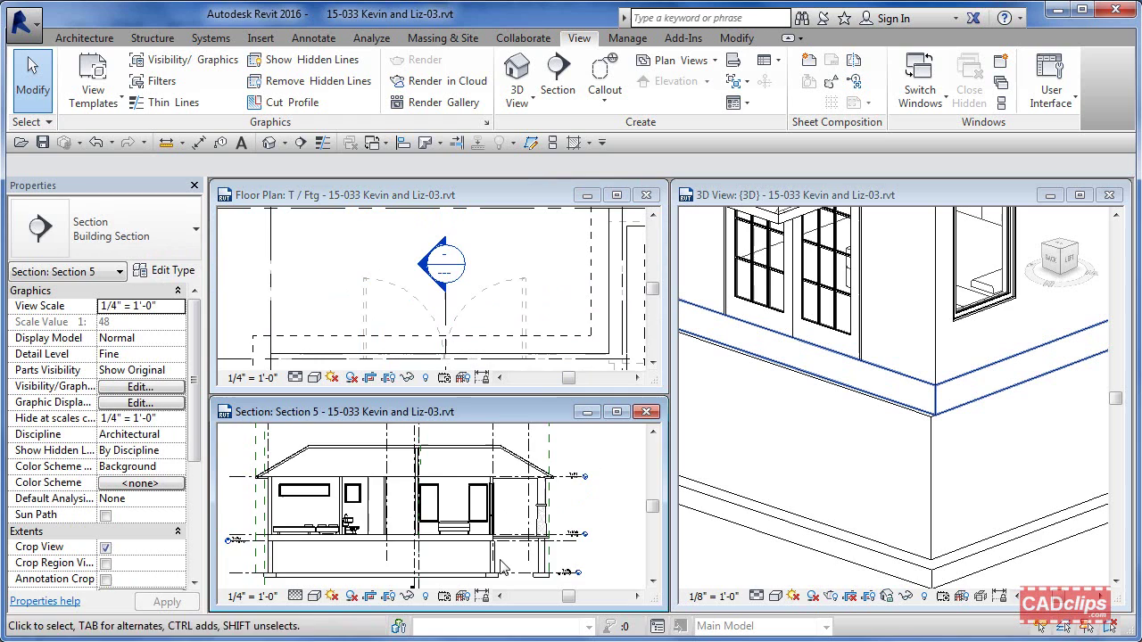
{"action": "scroll", "coordinate": [501, 568], "scroll_direction": "up", "scroll_amount": 6}
{"action": "middle_click_drag", "start_coordinate": [500, 566], "coordinate": [509, 559]}
{"action": "scroll", "coordinate": [512, 517], "scroll_direction": "up", "scroll_amount": 1}
{"action": "middle_click_drag", "start_coordinate": [529, 518], "coordinate": [512, 515]}
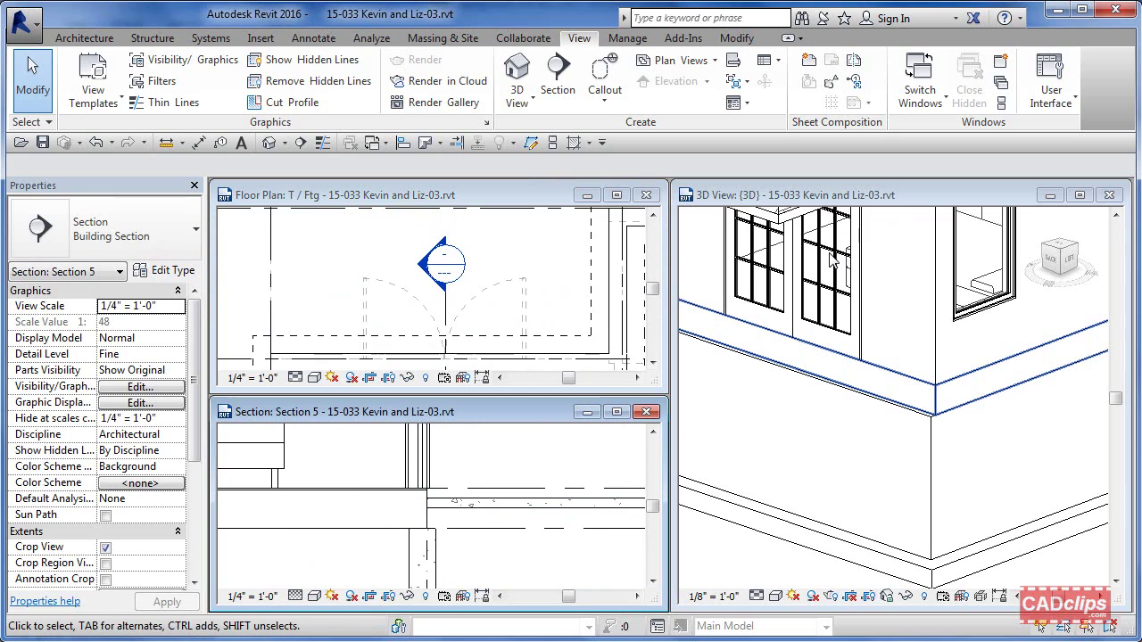
{"action": "left_click", "coordinate": [434, 570]}
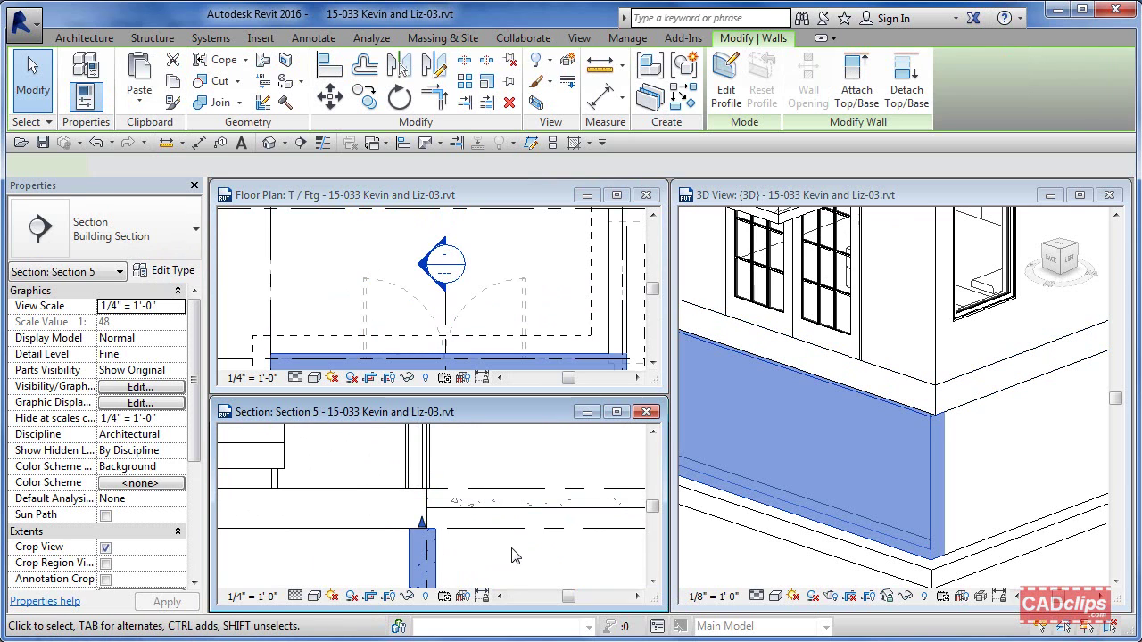
{"action": "left_click", "coordinate": [432, 510]}
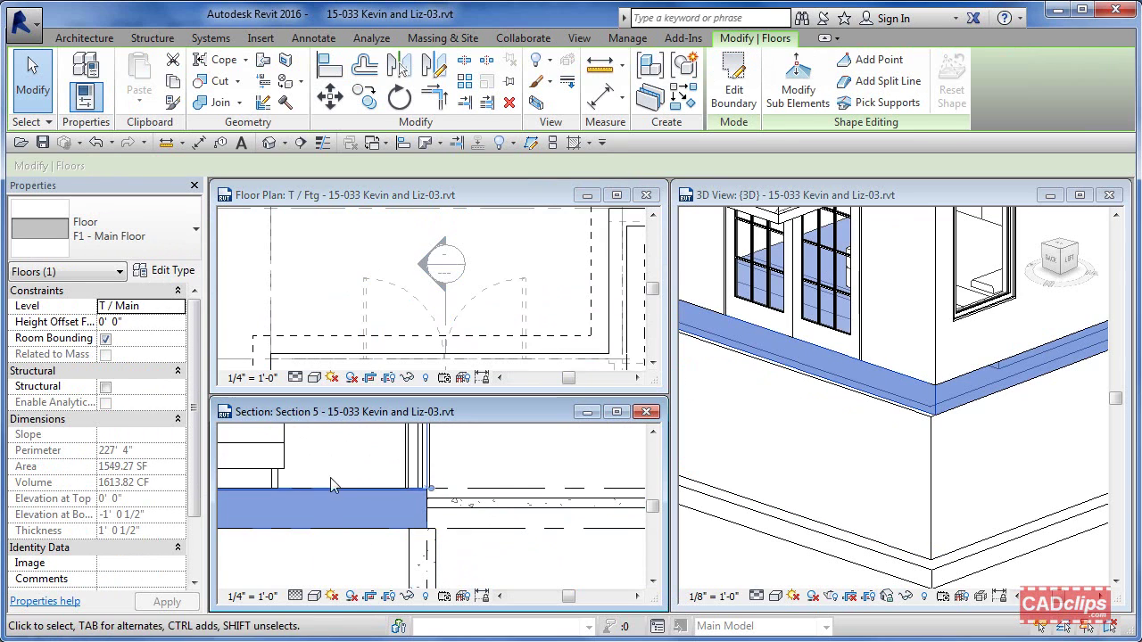
{"action": "left_click", "coordinate": [432, 465]}
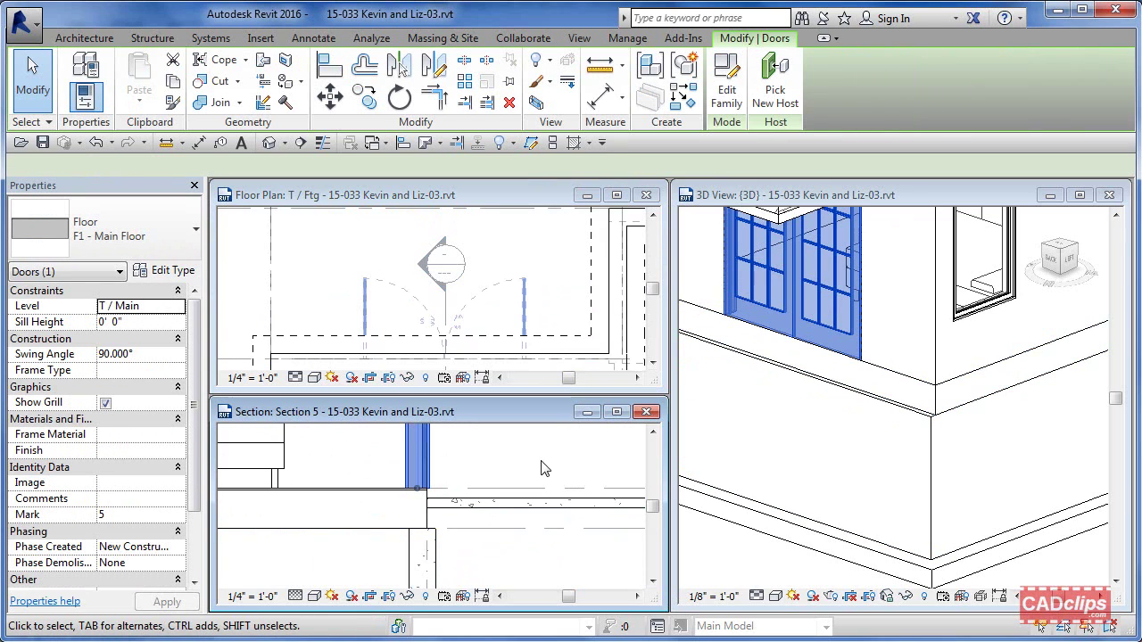
{"action": "left_click", "coordinate": [467, 561]}
{"action": "middle_click_drag", "start_coordinate": [521, 551], "coordinate": [560, 497]}
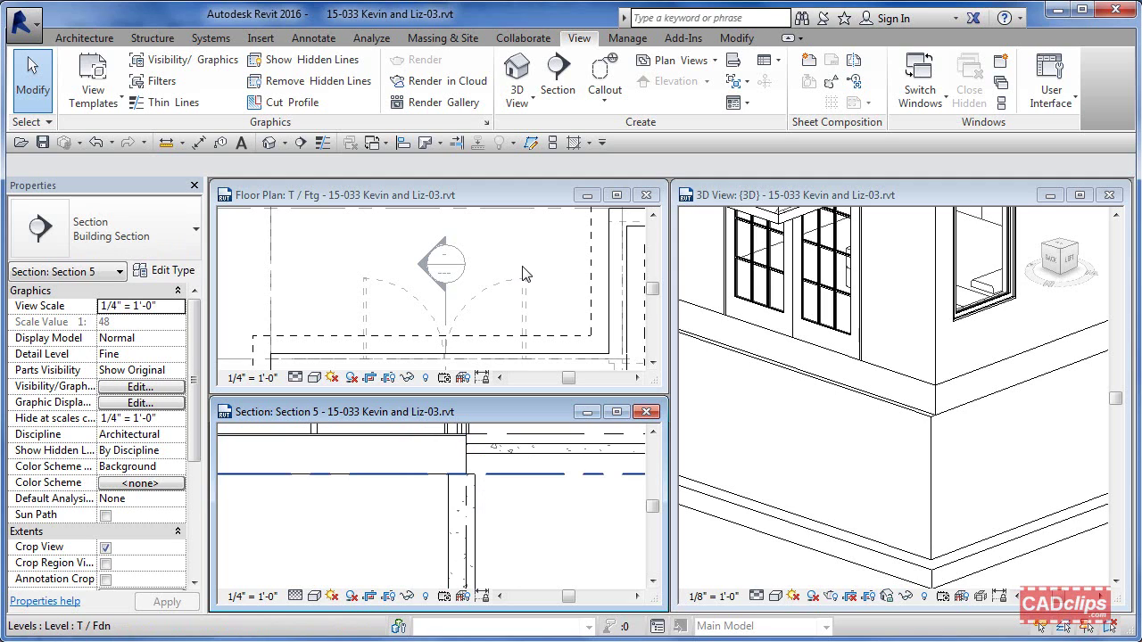
- Align the exterior face of the foundation wall to grid D in Section 5 and check the door and floor above it
{"action": "left_click", "coordinate": [737, 37]}
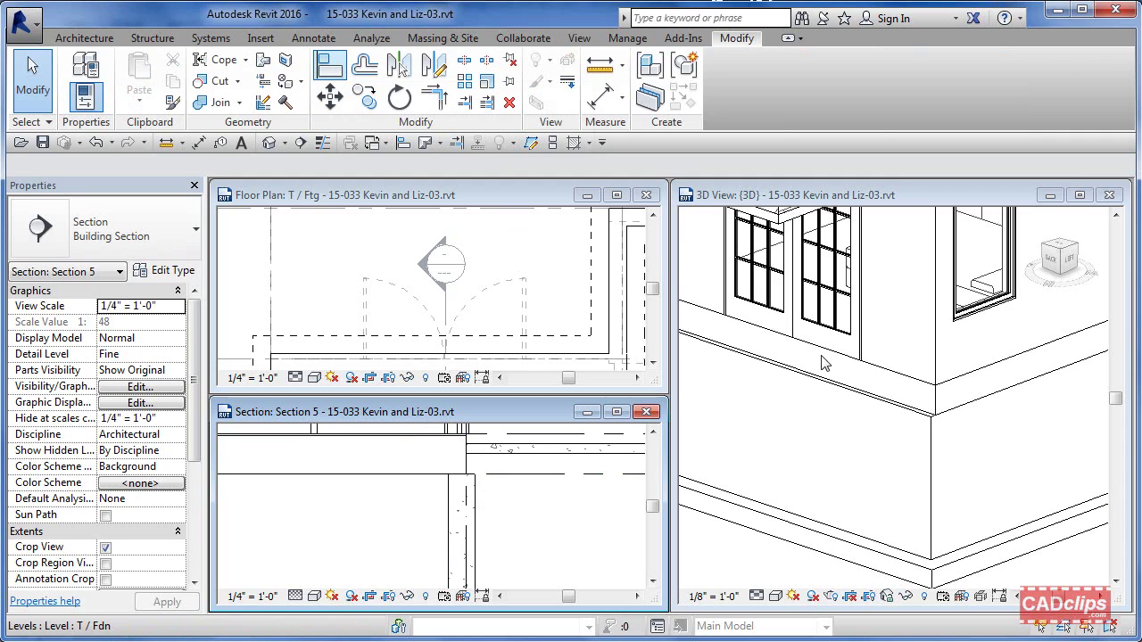
{"action": "left_click", "coordinate": [328, 69]}
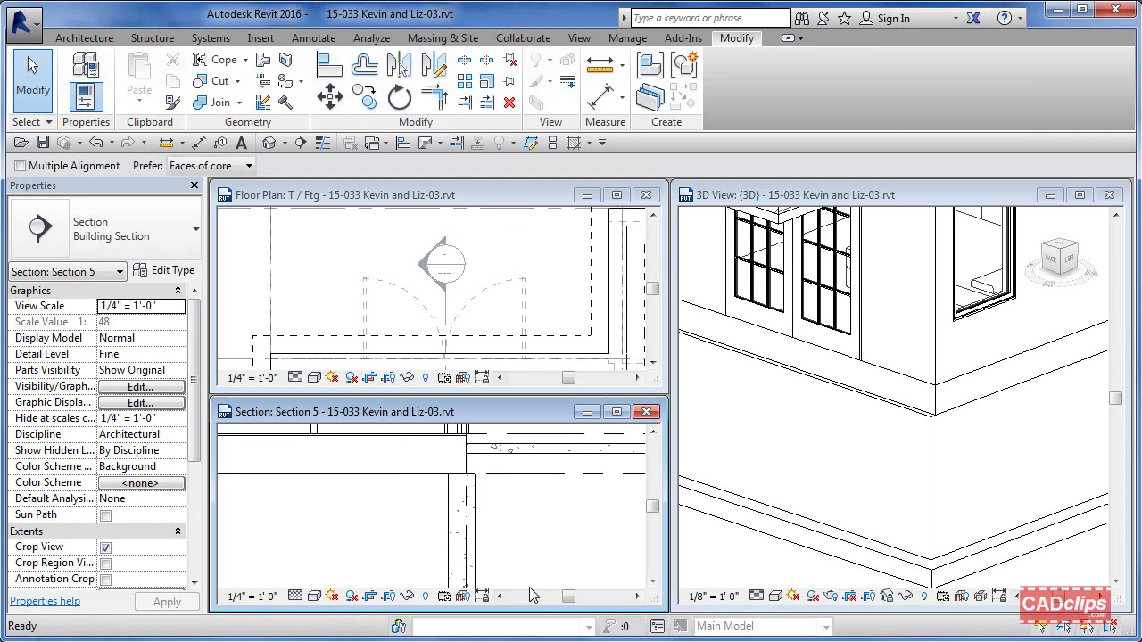
{"action": "left_click", "coordinate": [468, 529]}
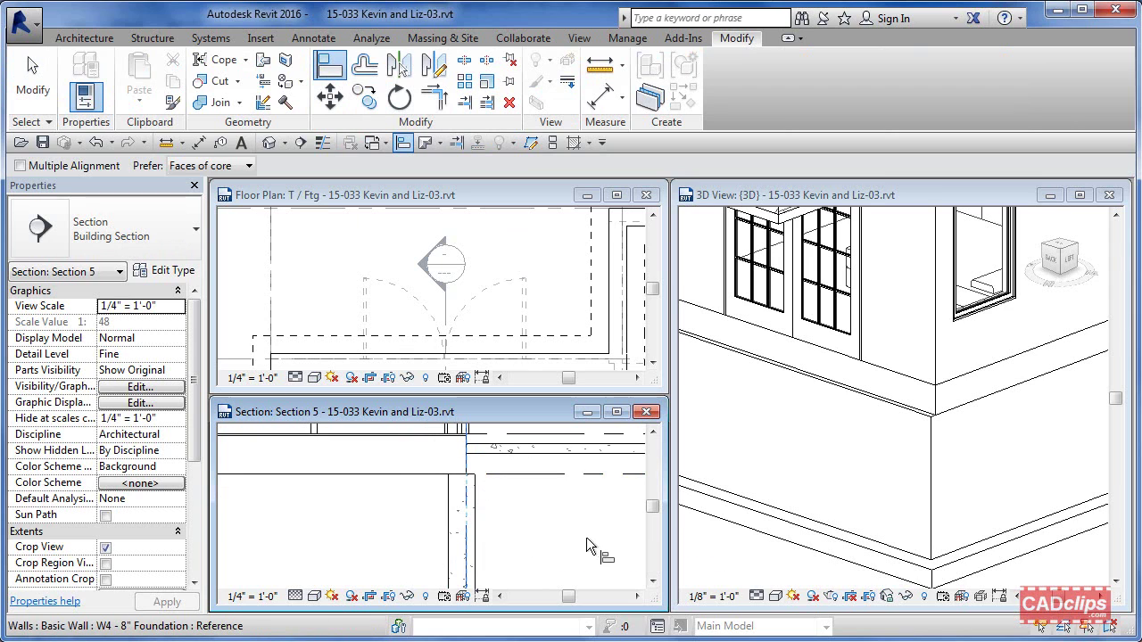
{"action": "left_click", "coordinate": [474, 533]}
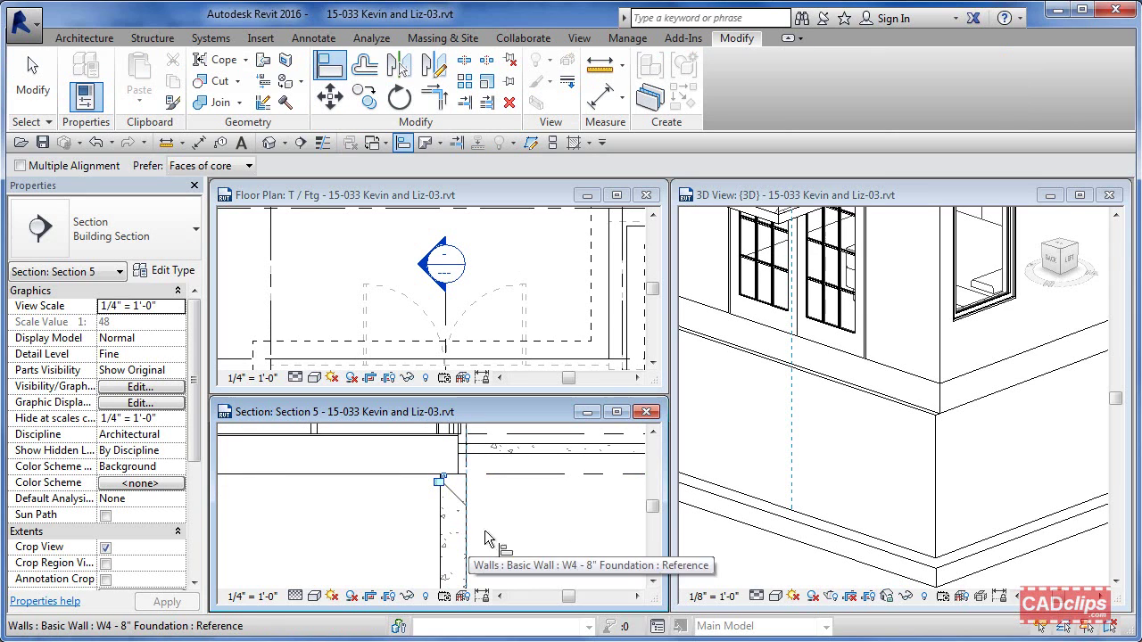
{"action": "middle_click_drag", "start_coordinate": [520, 506], "coordinate": [532, 548]}
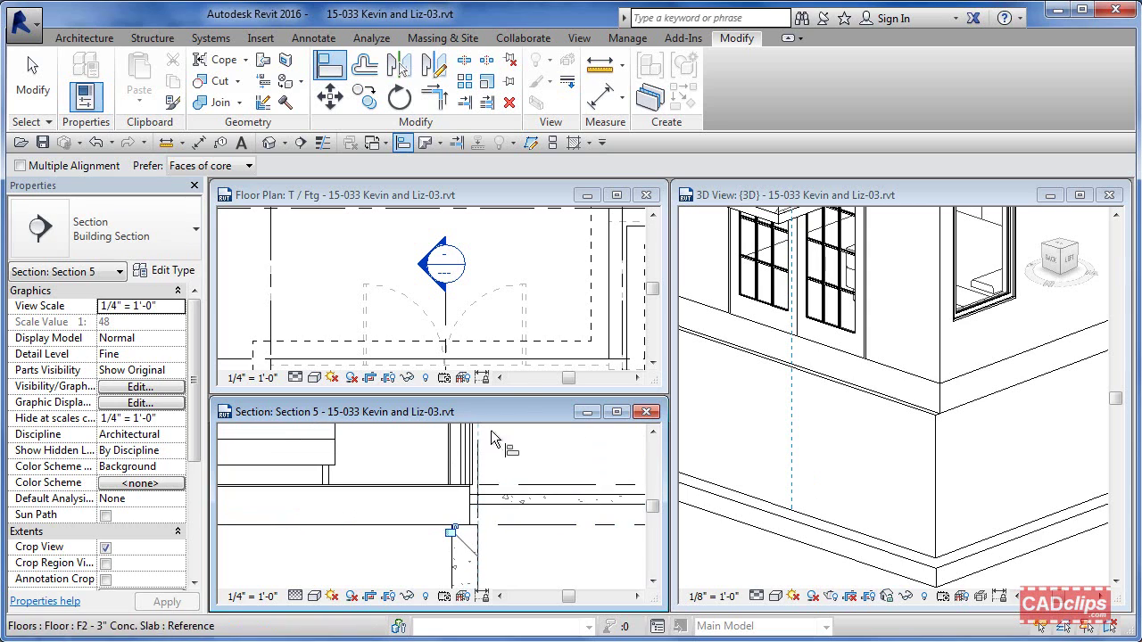
{"action": "scroll", "coordinate": [472, 466], "scroll_direction": "down", "scroll_amount": 2}
{"action": "middle_click_drag", "start_coordinate": [481, 464], "coordinate": [497, 619]}
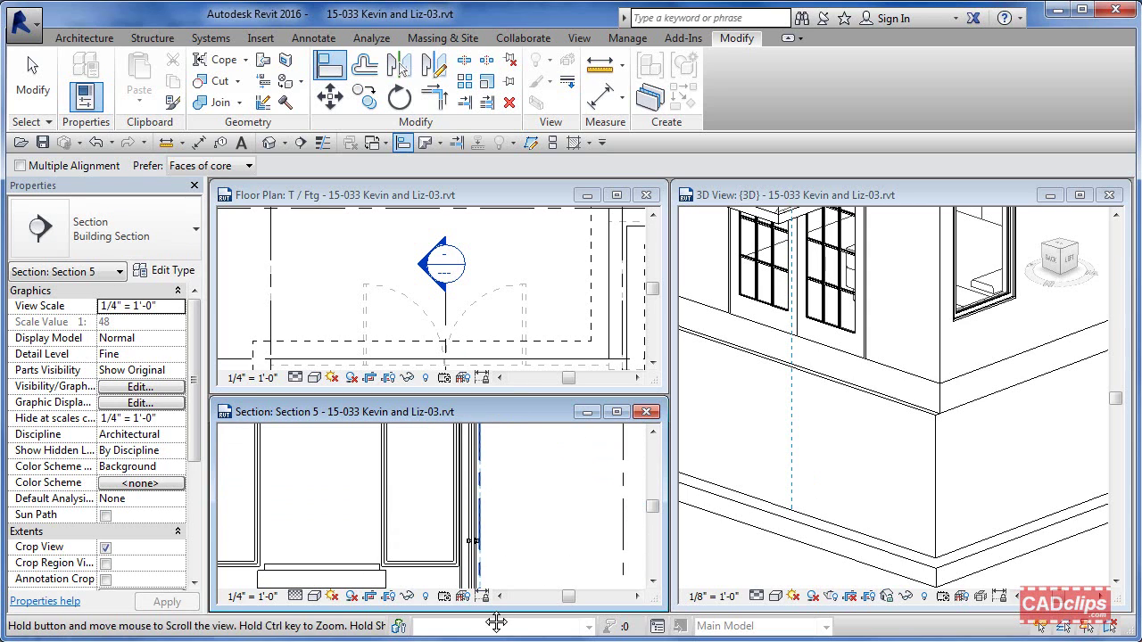
{"action": "middle_click_drag", "start_coordinate": [491, 562], "coordinate": [500, 462]}
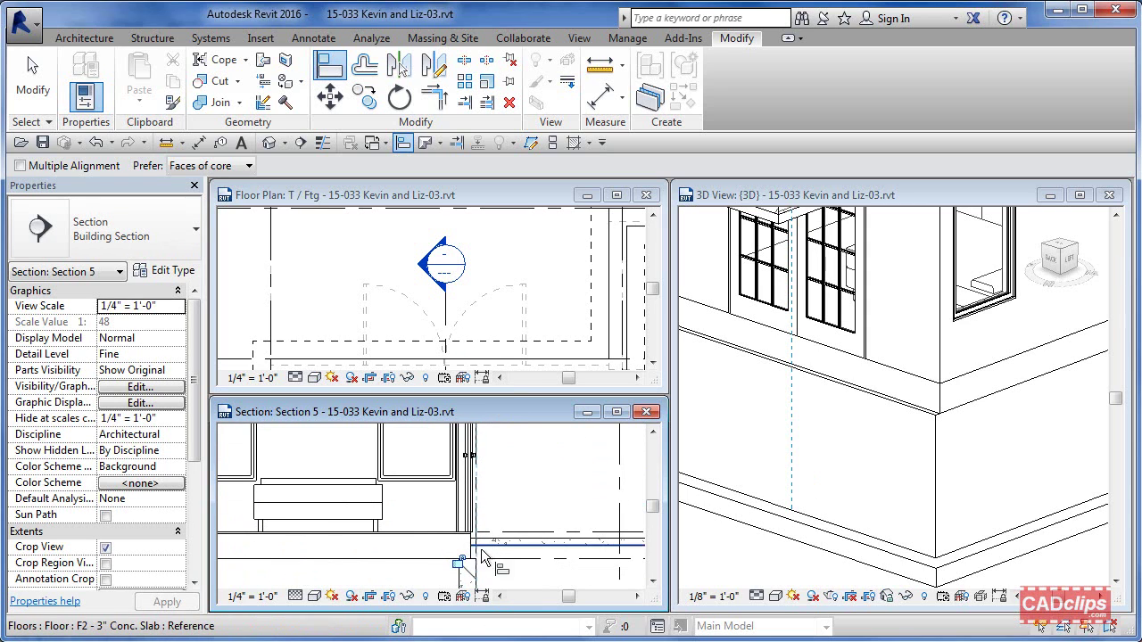
{"action": "middle_click_drag", "start_coordinate": [472, 544], "coordinate": [539, 450]}
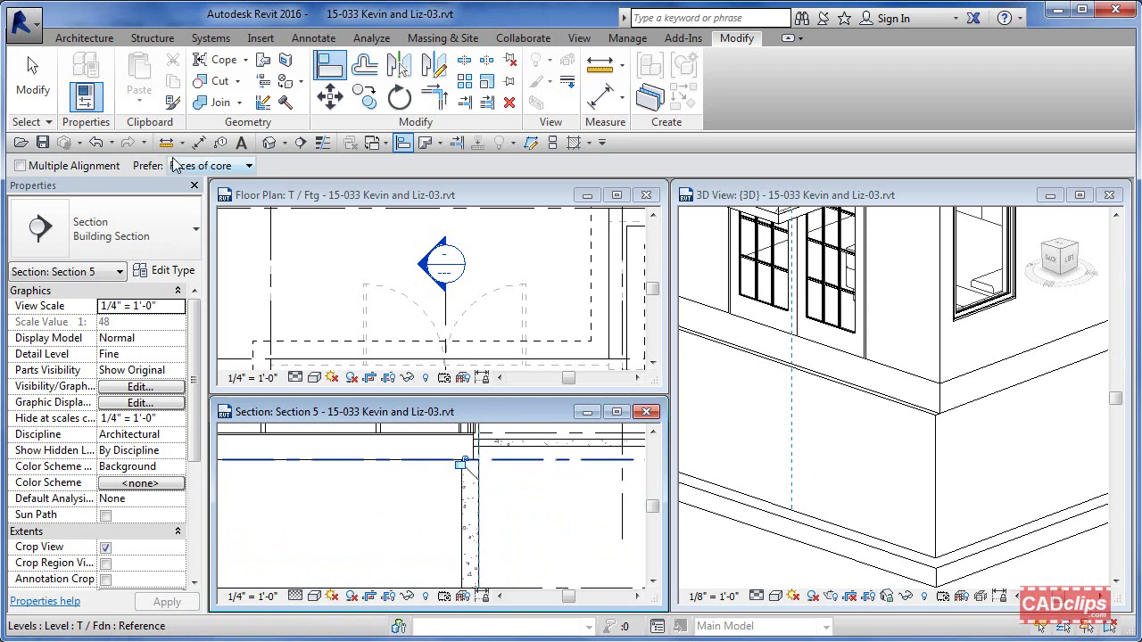
- Undo the foundation wall alignment and leave the Align tool
{"action": "key", "text": "Escape"}
{"action": "scroll", "coordinate": [488, 431], "scroll_direction": "up", "scroll_amount": 1}
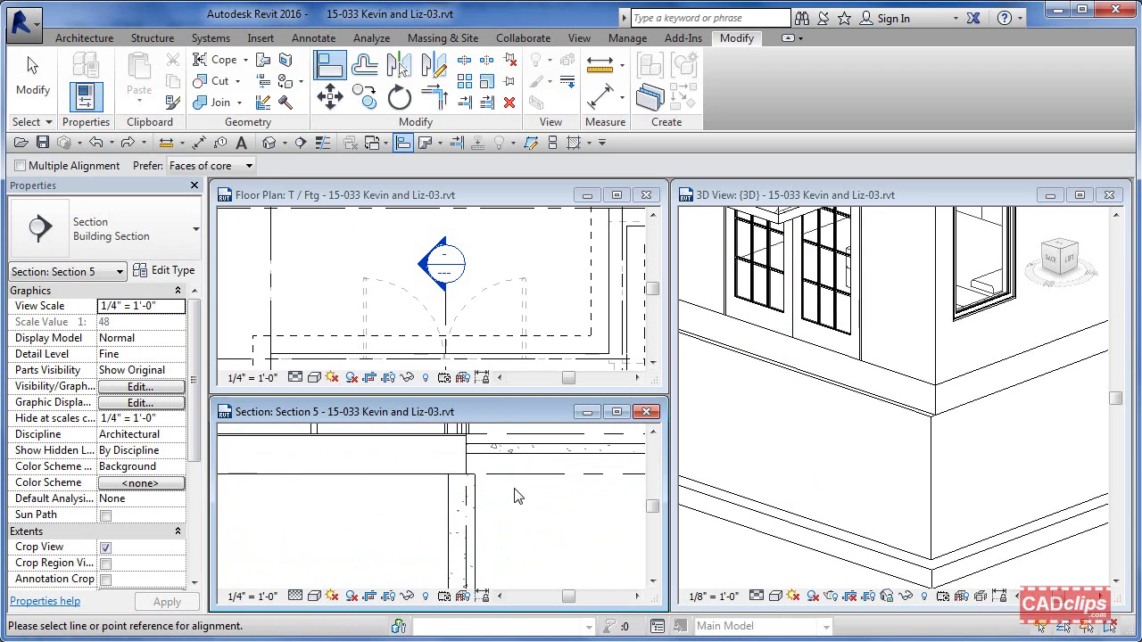
{"action": "key", "text": "Escape"}
- Nudge the foundation wall under the double door inward, away from grid D, in Section 5
{"action": "left_click", "coordinate": [470, 534]}
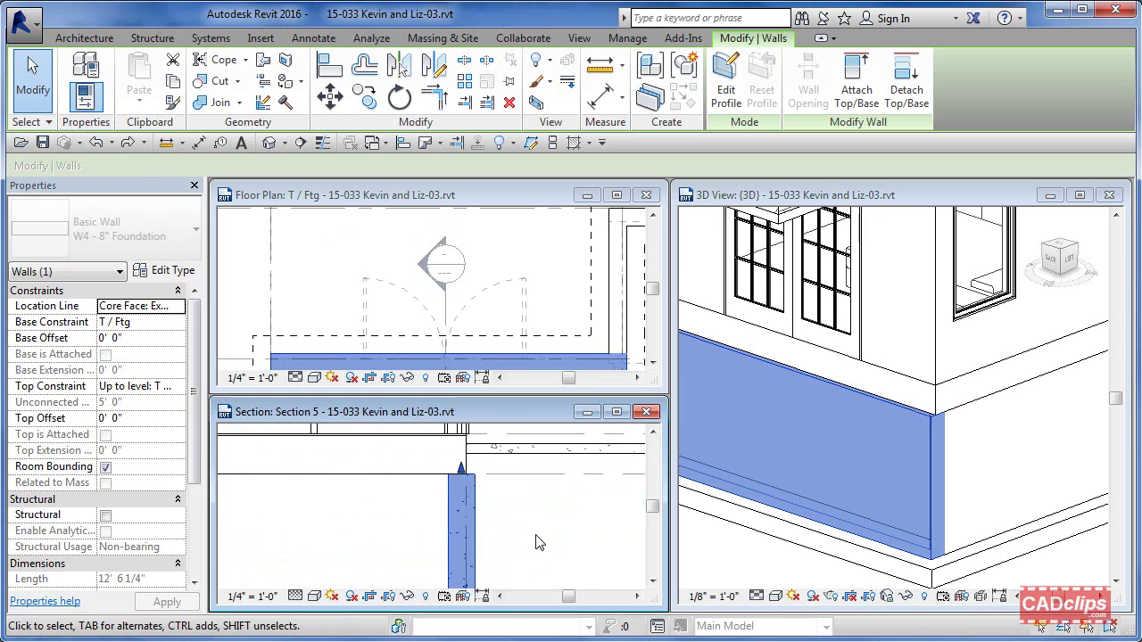
{"action": "key", "text": "ctrl+y"}
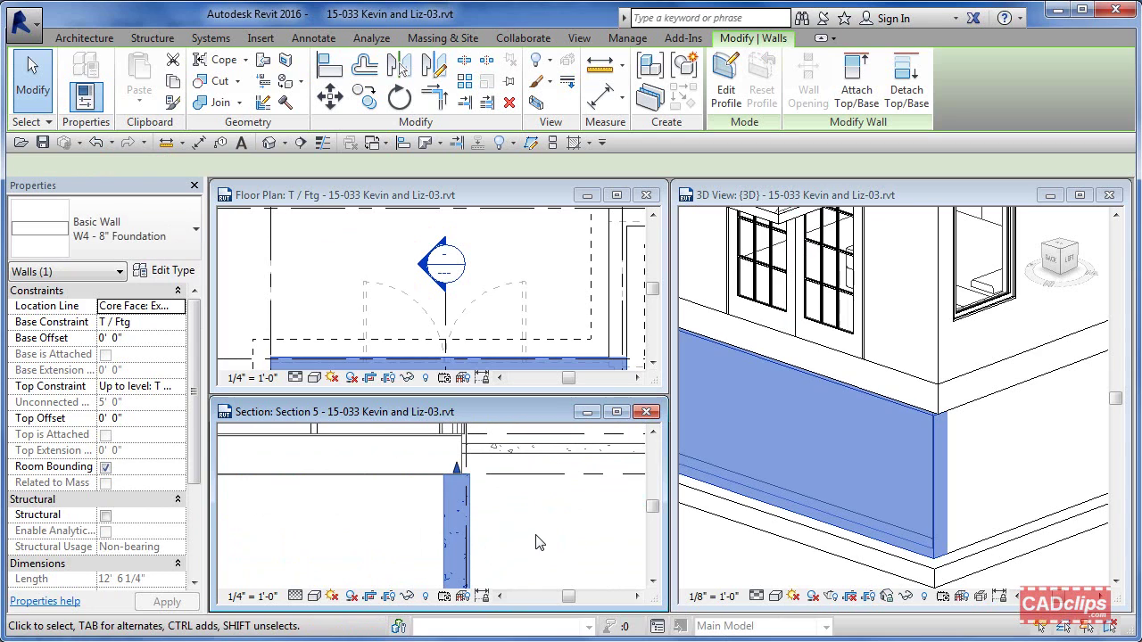
{"action": "key", "text": "ctrl+z"}
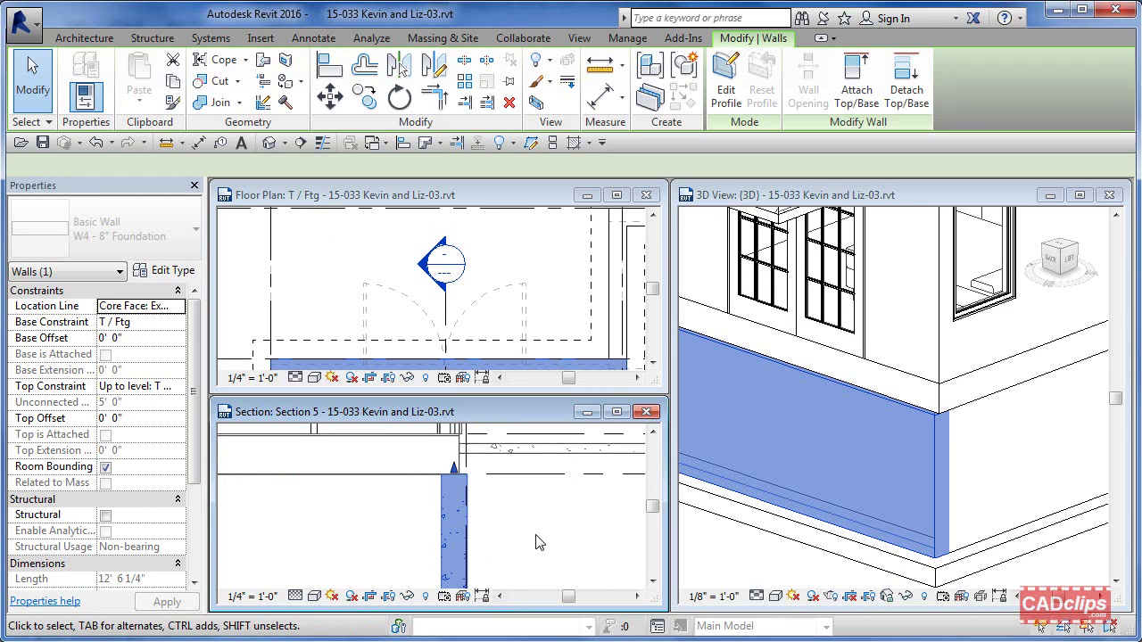
{"action": "key", "text": "ctrl+y"}
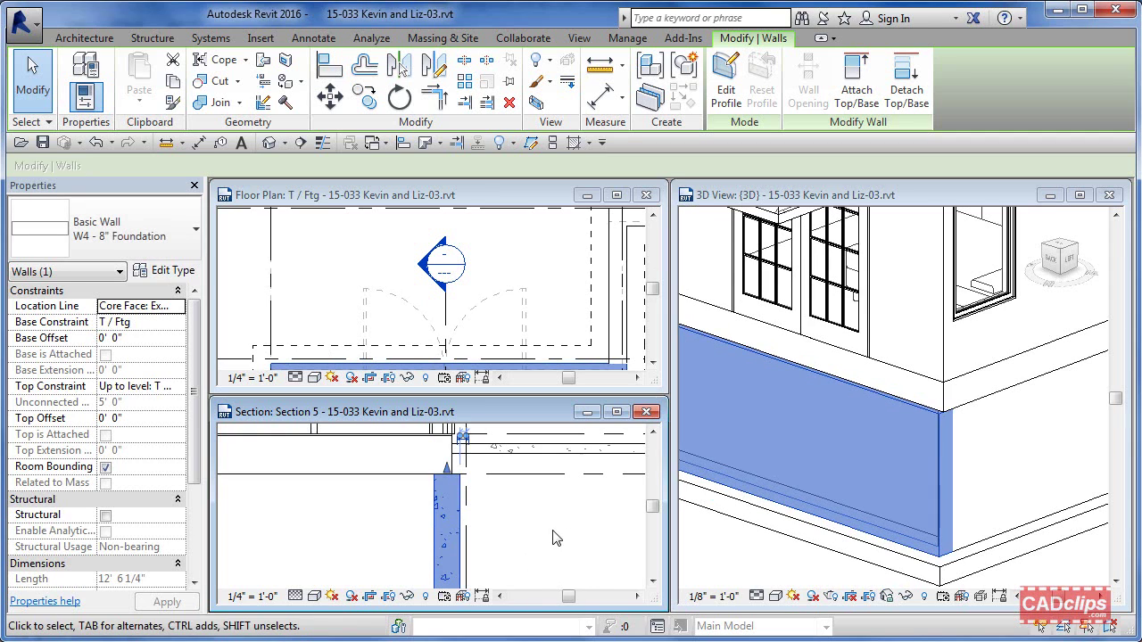
{"action": "key", "text": "Escape"}
- Move the foundation wall outward past grid D in Section 5
{"action": "middle_click_drag", "start_coordinate": [555, 532], "coordinate": [589, 594]}
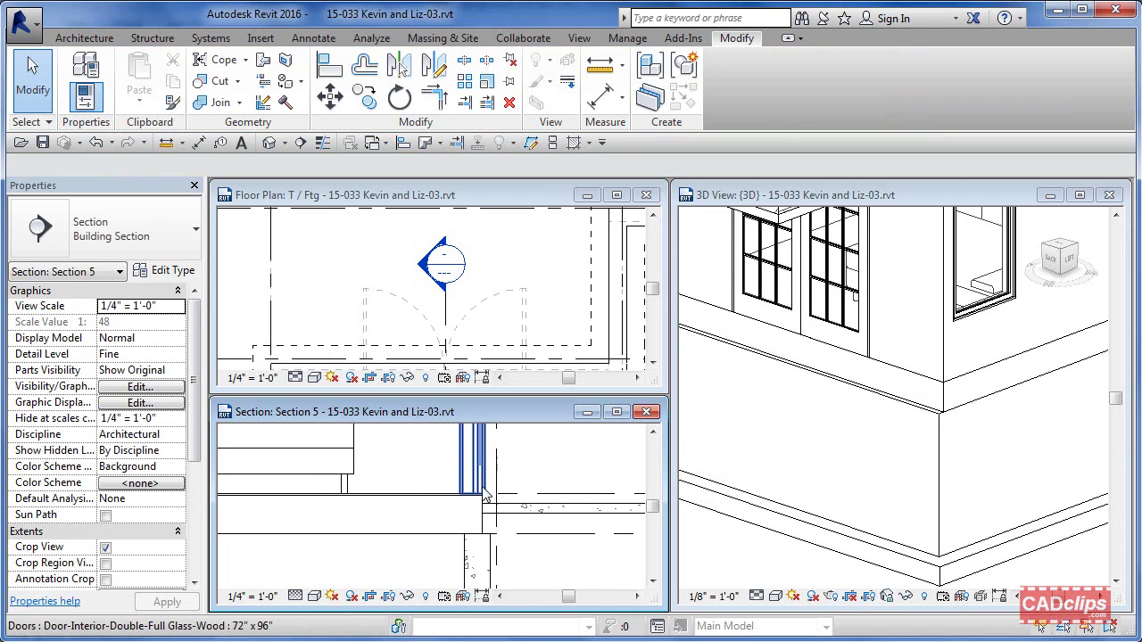
{"action": "left_click", "coordinate": [490, 555]}
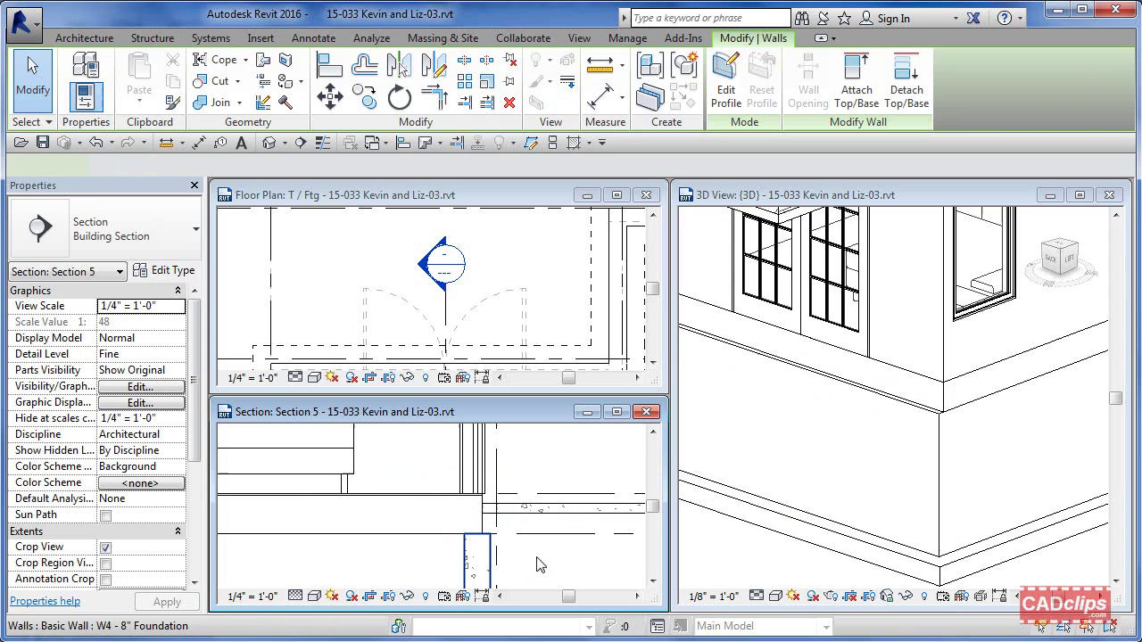
{"action": "left_click_drag", "start_coordinate": [491, 557], "coordinate": [571, 558]}
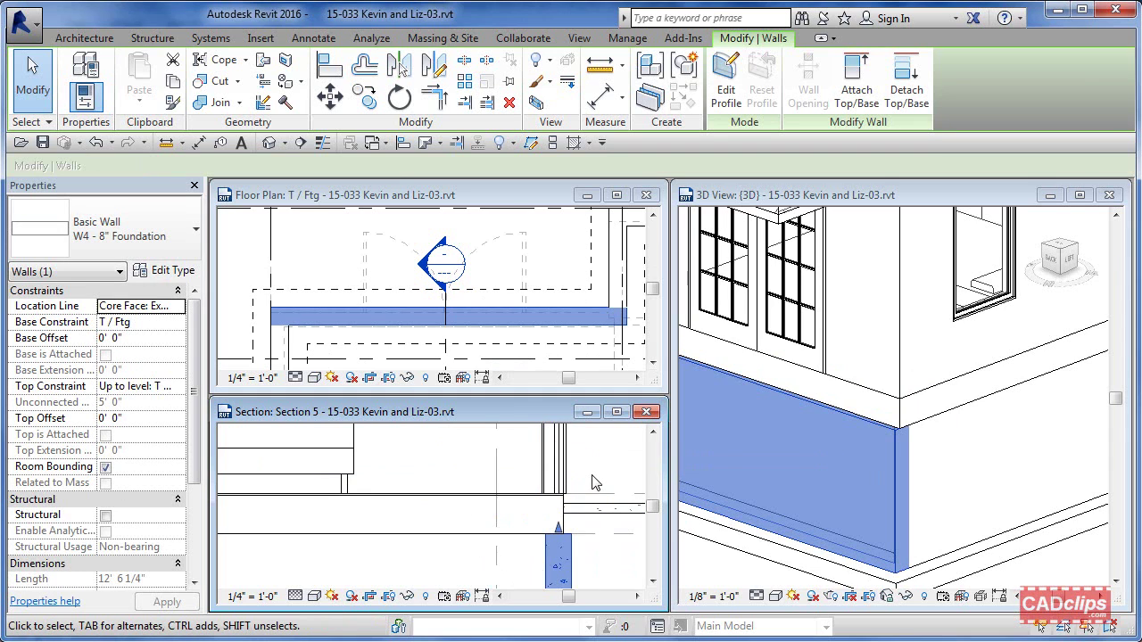
- Undo the successive foundation wall moves until the wall is back at its original position straddling grid D
{"action": "key", "text": "z"}
{"action": "key", "text": "f"}
{"action": "key", "text": "Escape"}
{"action": "scroll", "coordinate": [495, 560], "scroll_direction": "up", "scroll_amount": 8}
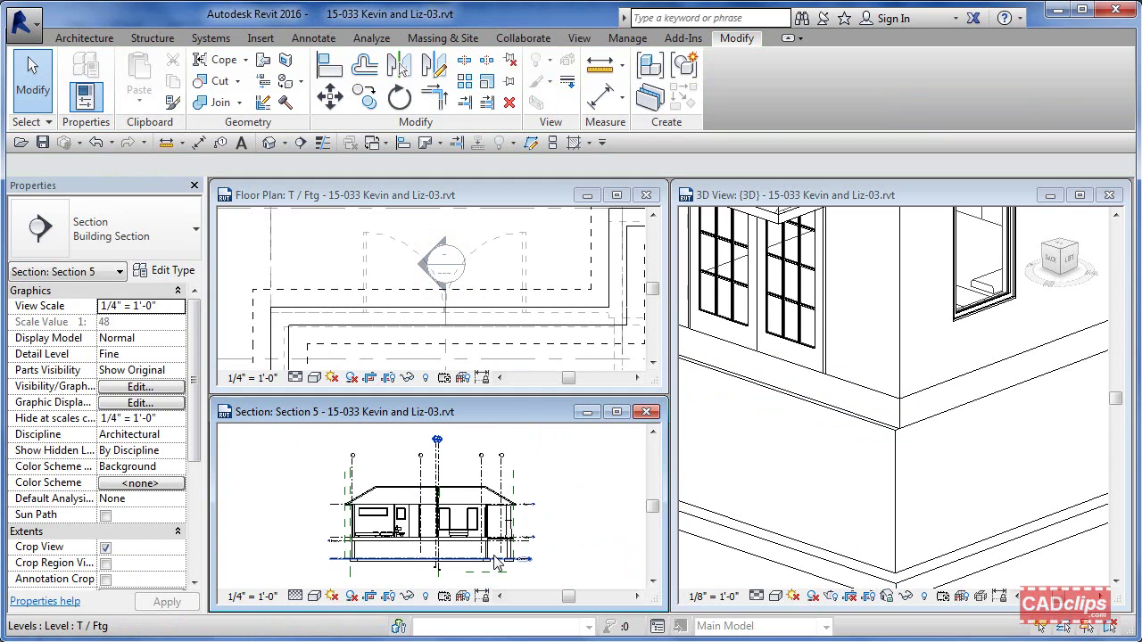
{"action": "middle_click_drag", "start_coordinate": [498, 541], "coordinate": [500, 549]}
{"action": "left_click", "coordinate": [95, 143]}
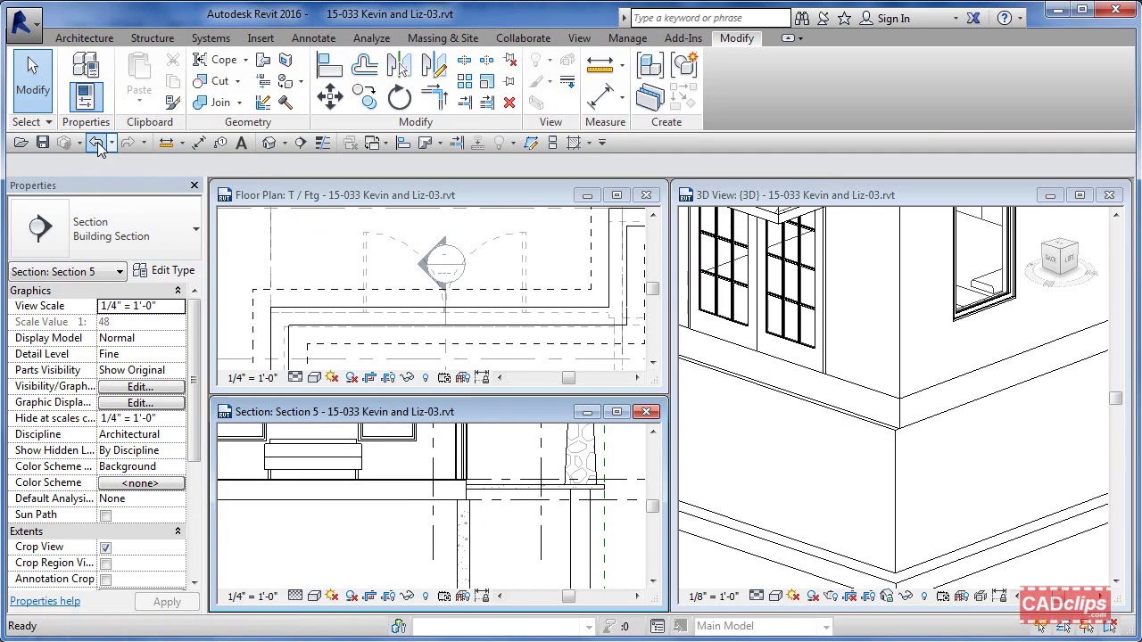
{"action": "left_click", "coordinate": [96, 143]}
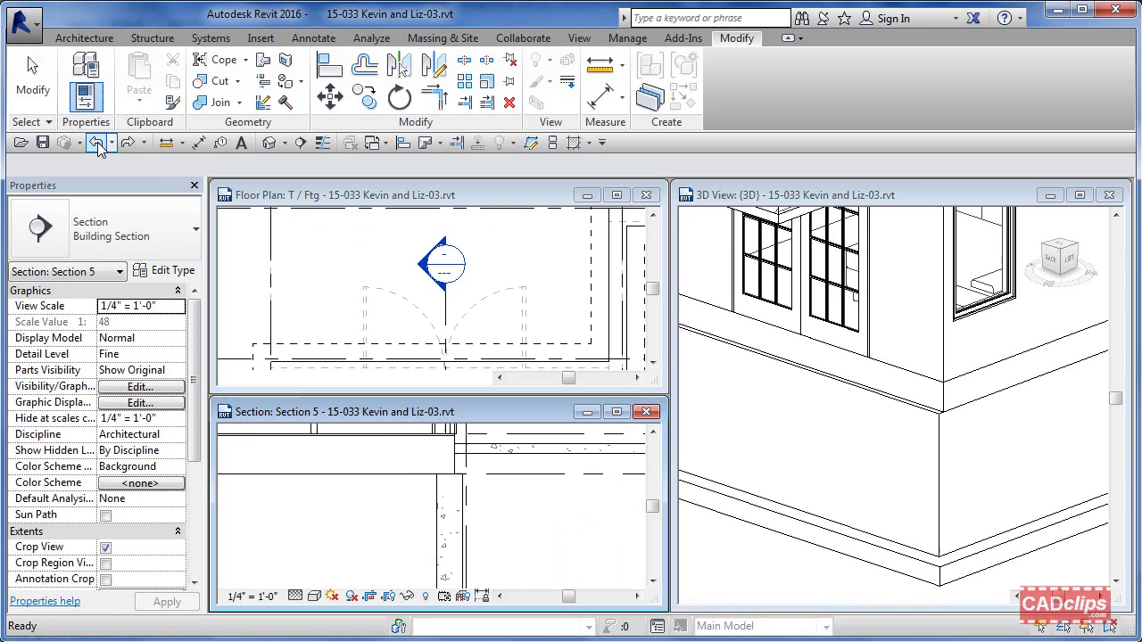
{"action": "left_click", "coordinate": [95, 142]}
{"action": "left_click", "coordinate": [96, 143]}
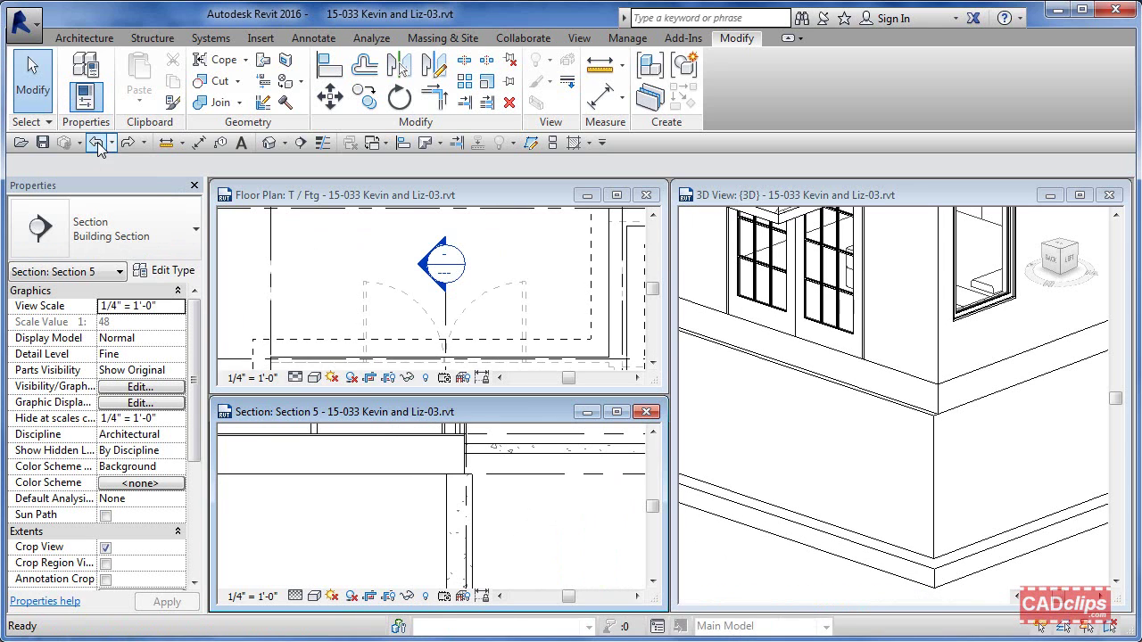
{"action": "left_click", "coordinate": [96, 143]}
{"action": "left_click", "coordinate": [95, 143]}
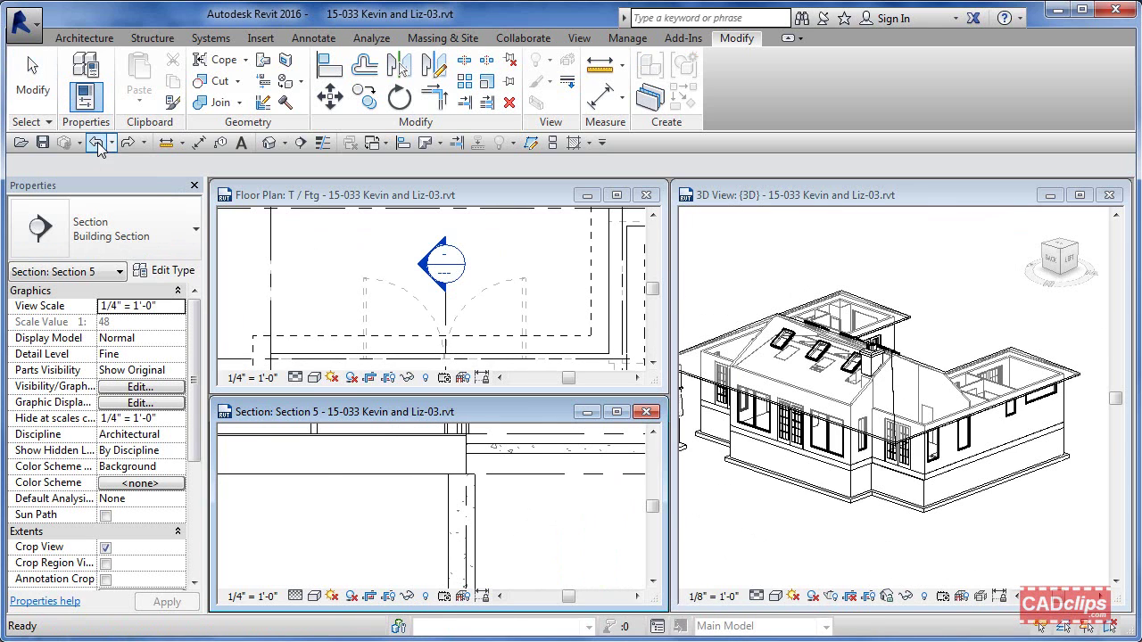
- Lower the top of the foundation wall under the double door in Section 5 to leave a gap of about 7 inches below the floor
{"action": "left_click", "coordinate": [897, 550]}
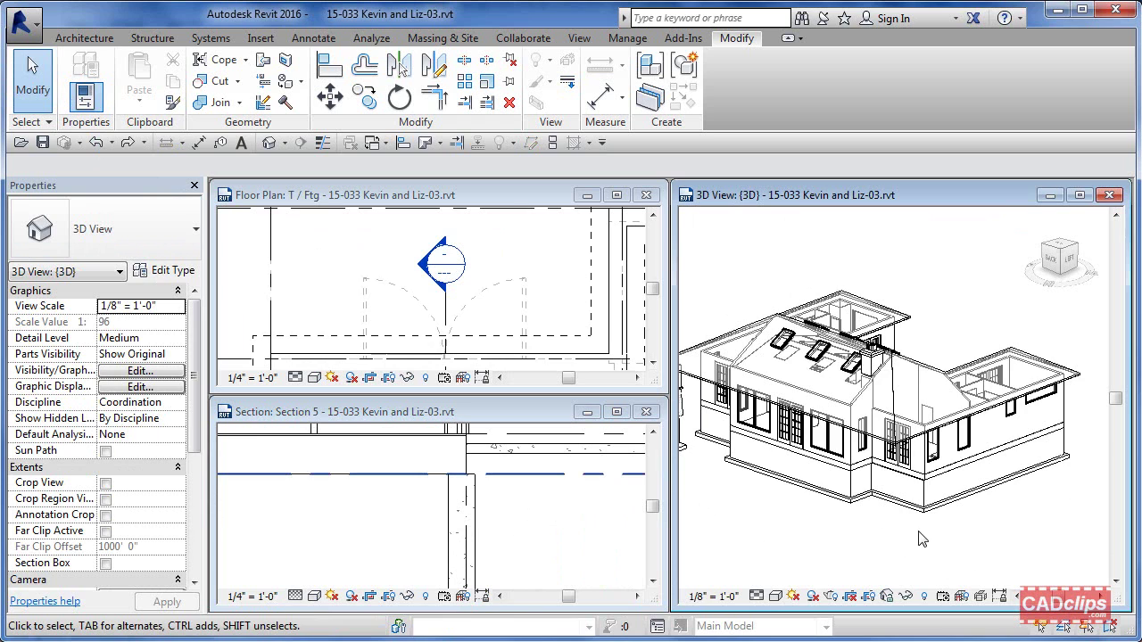
{"action": "scroll", "coordinate": [919, 540], "scroll_direction": "up", "scroll_amount": 3}
{"action": "middle_click_drag", "start_coordinate": [920, 538], "coordinate": [930, 500]}
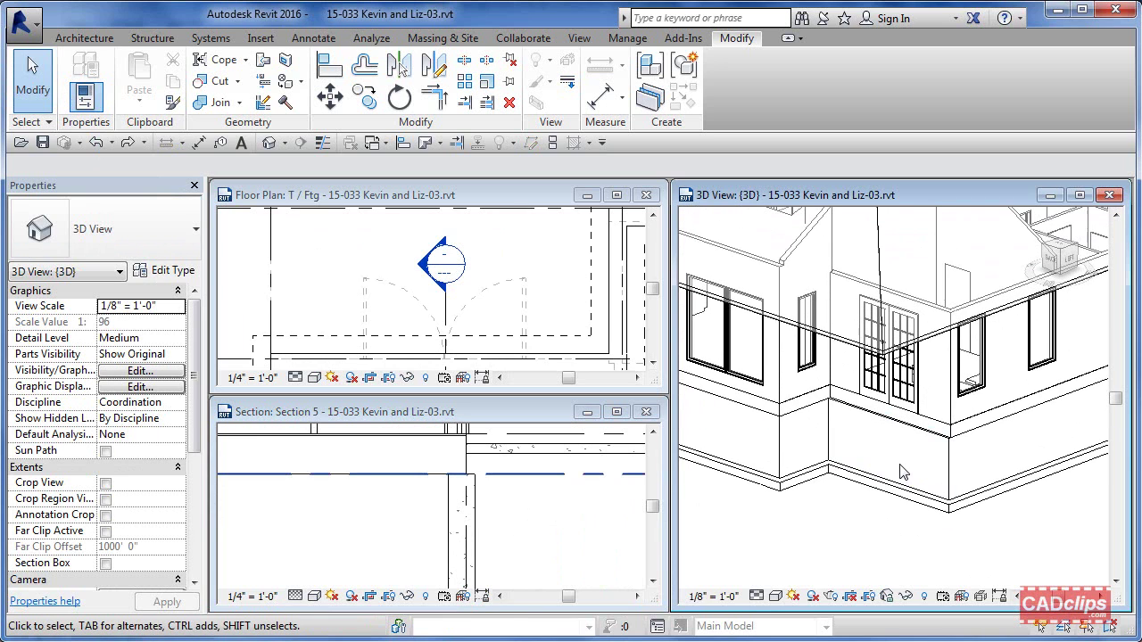
{"action": "scroll", "coordinate": [904, 473], "scroll_direction": "up", "scroll_amount": 3}
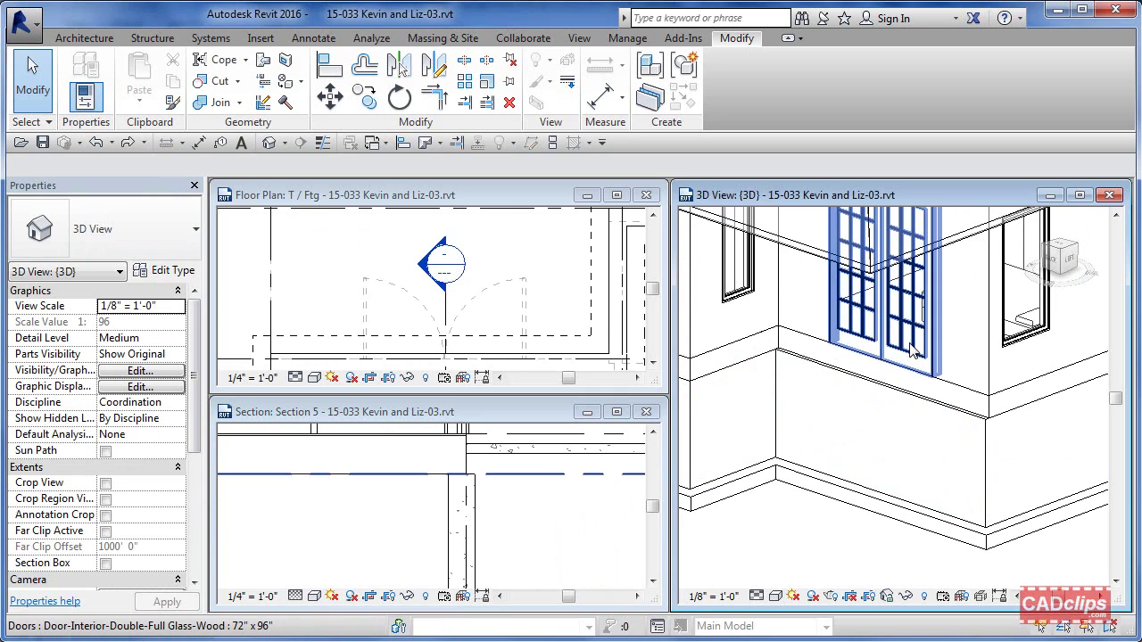
{"action": "left_click", "coordinate": [533, 543]}
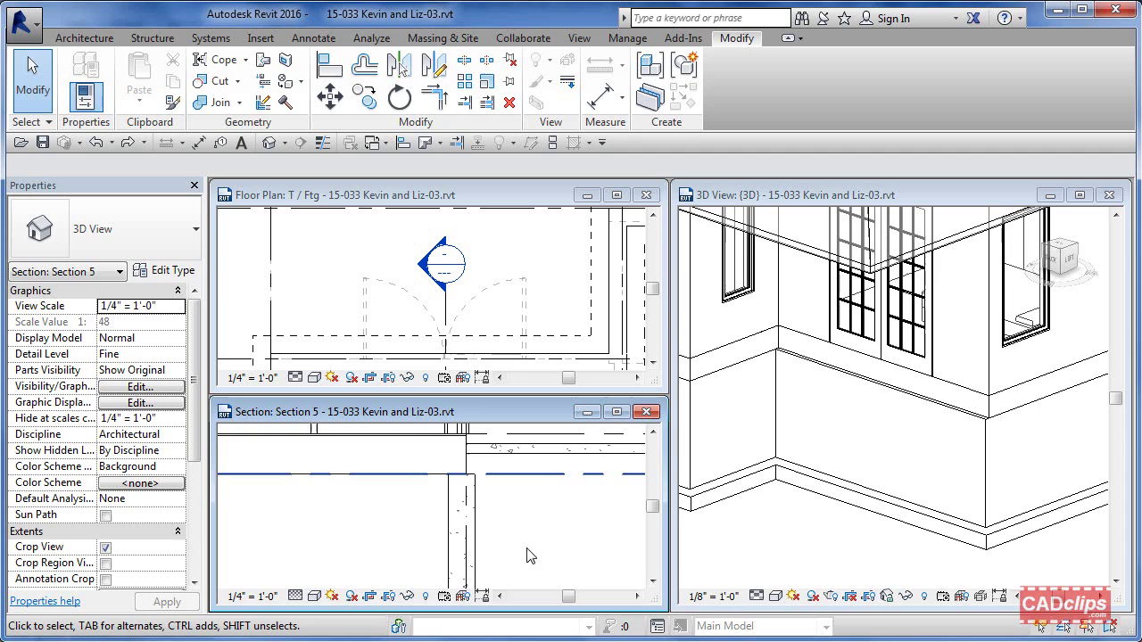
{"action": "left_click", "coordinate": [480, 502]}
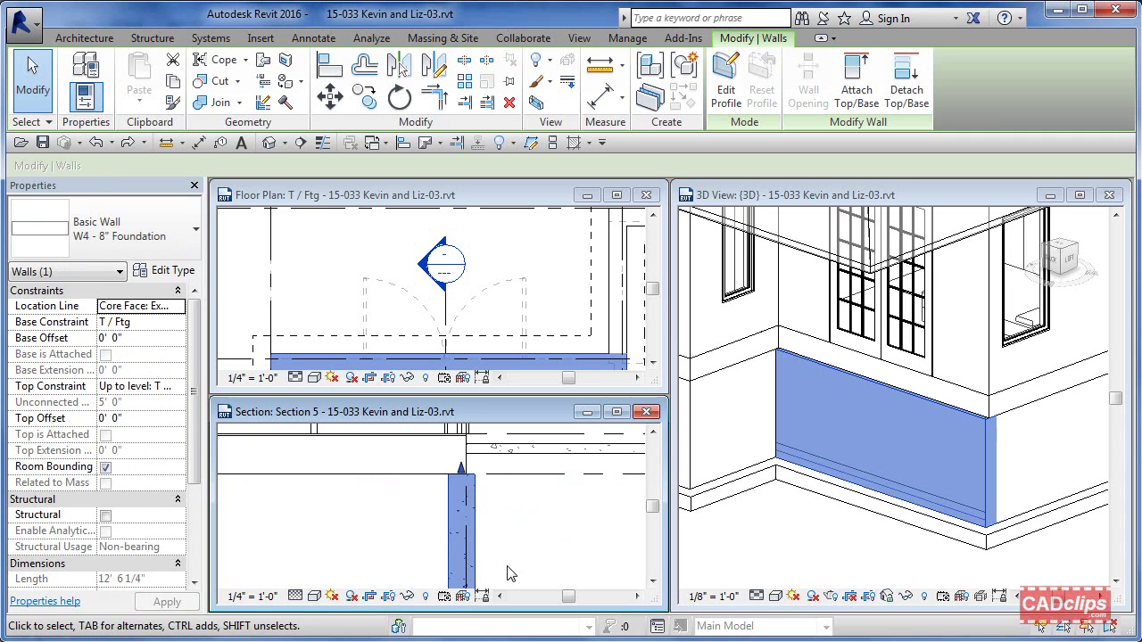
{"action": "key", "text": "Left"}
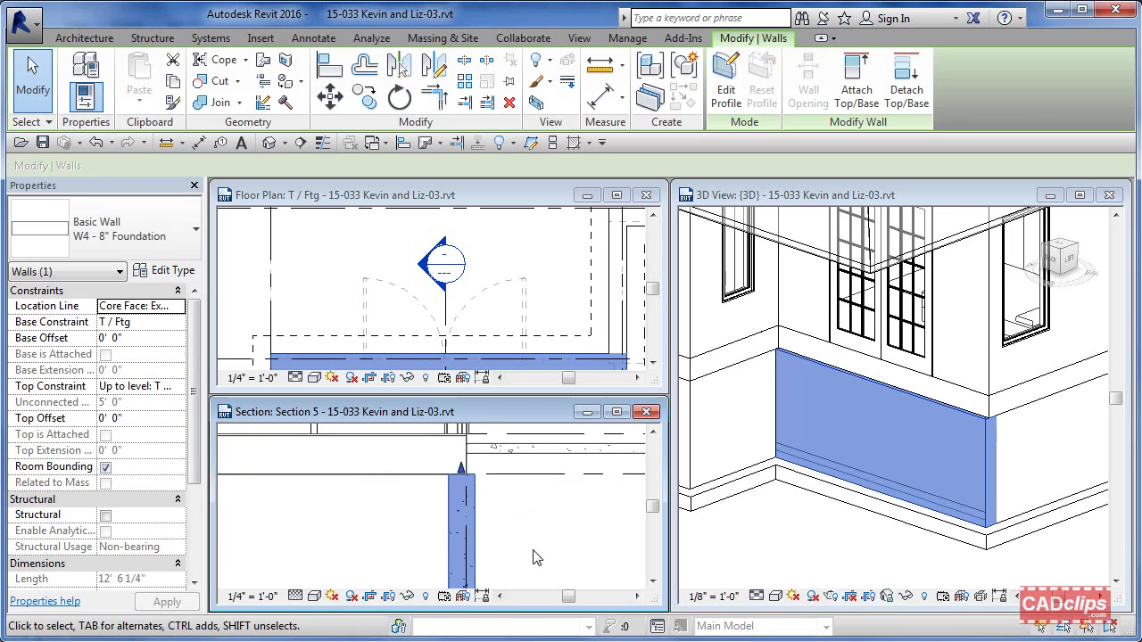
{"action": "left_click", "coordinate": [533, 557]}
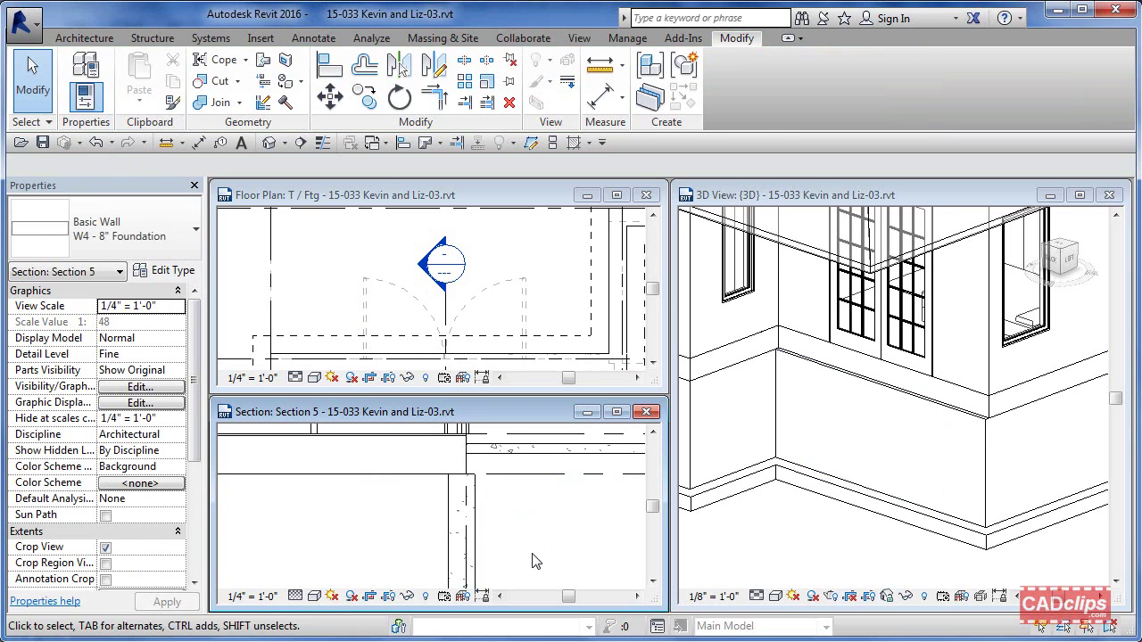
{"action": "left_click", "coordinate": [463, 504]}
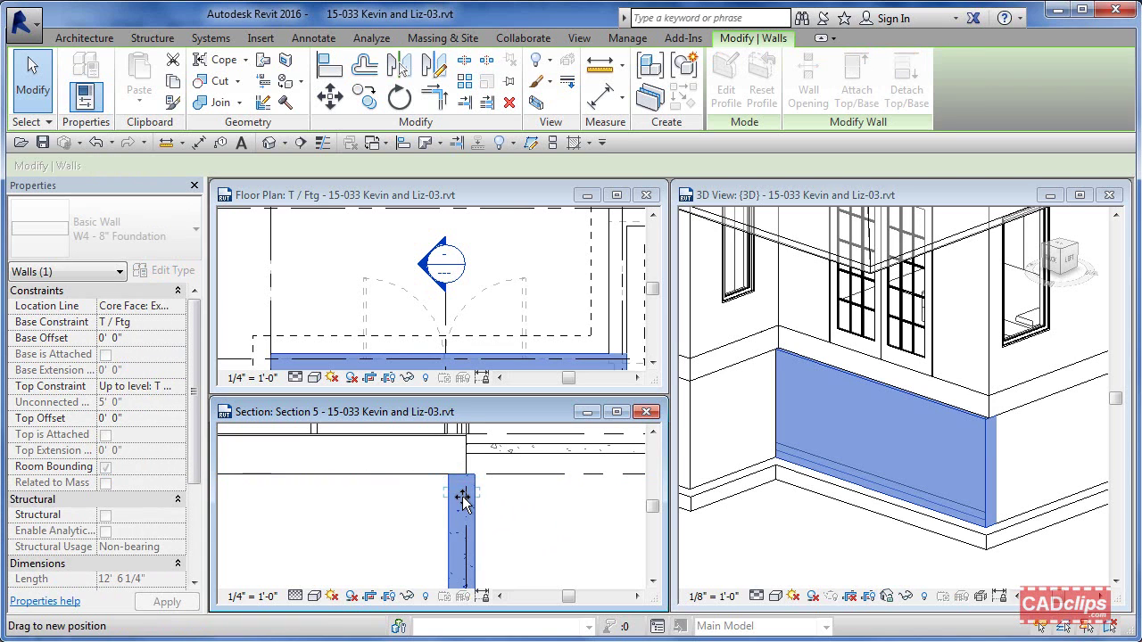
{"action": "left_click", "coordinate": [593, 536]}
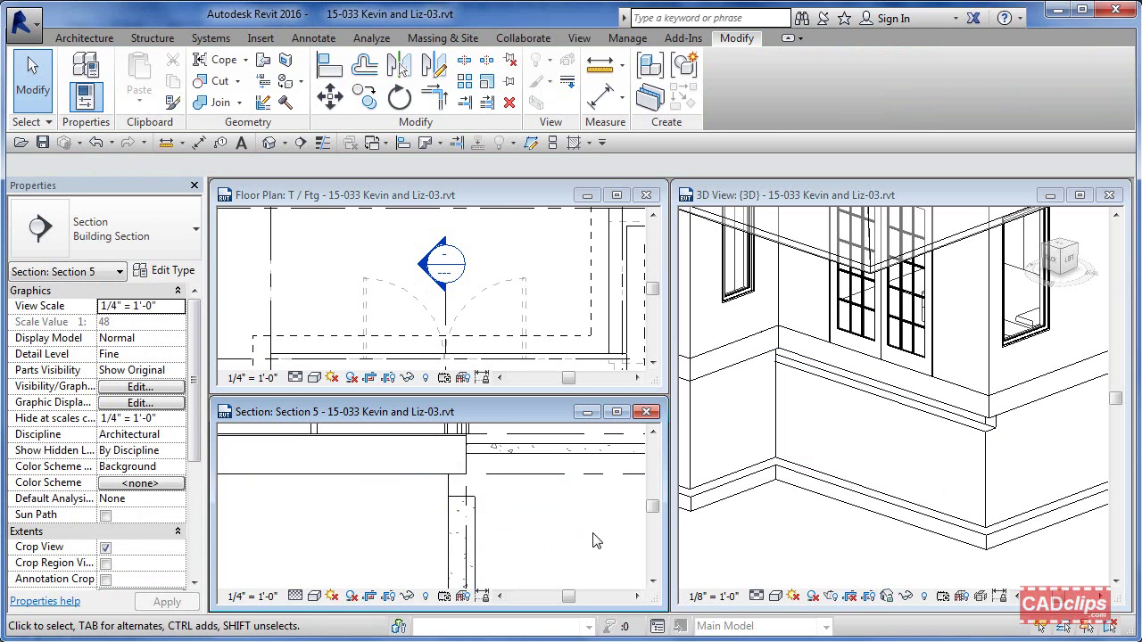
- Nudge the shortened foundation wall inward and back out in Section 5 to test whether the floor and door wall follow it
{"action": "left_click", "coordinate": [469, 516]}
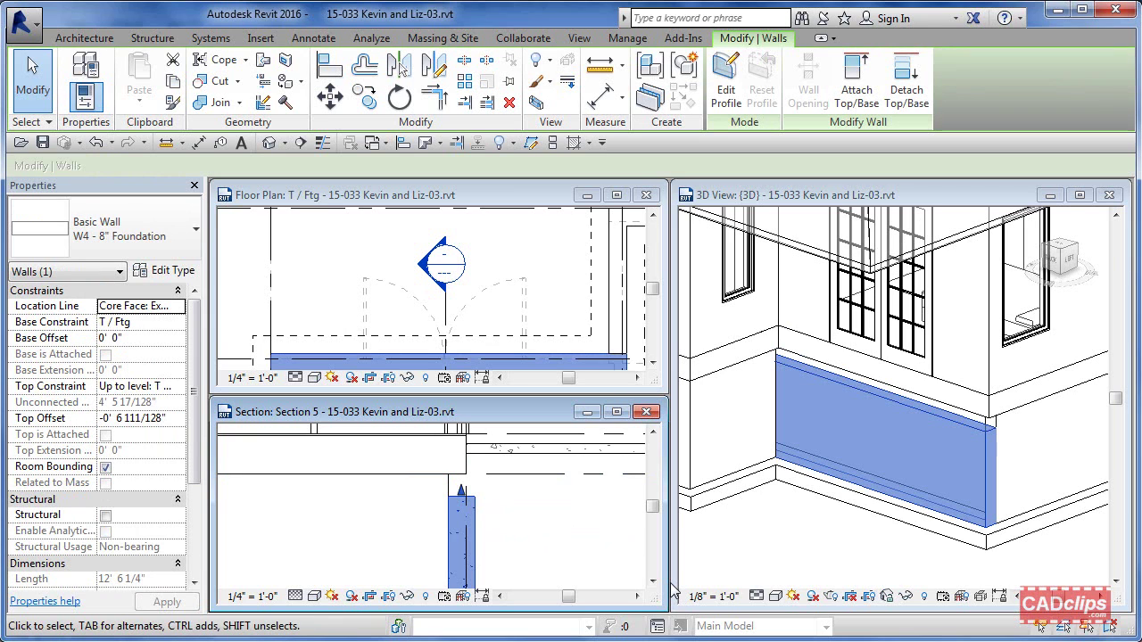
{"action": "key", "text": "Left"}
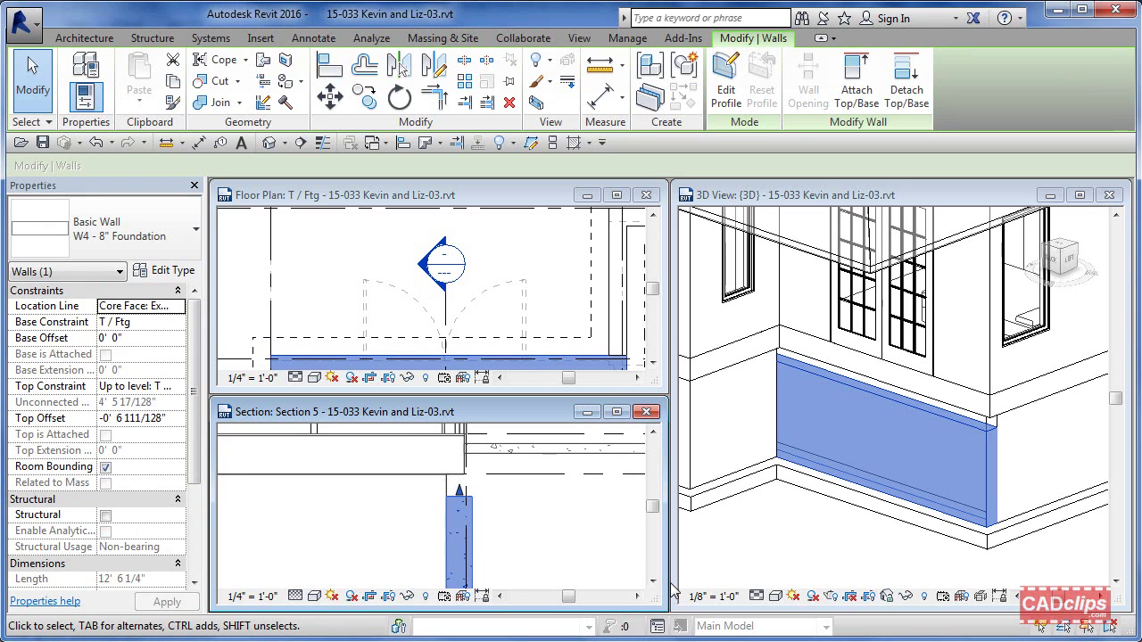
{"action": "key", "text": "Left"}
{"action": "key", "text": "Left"}
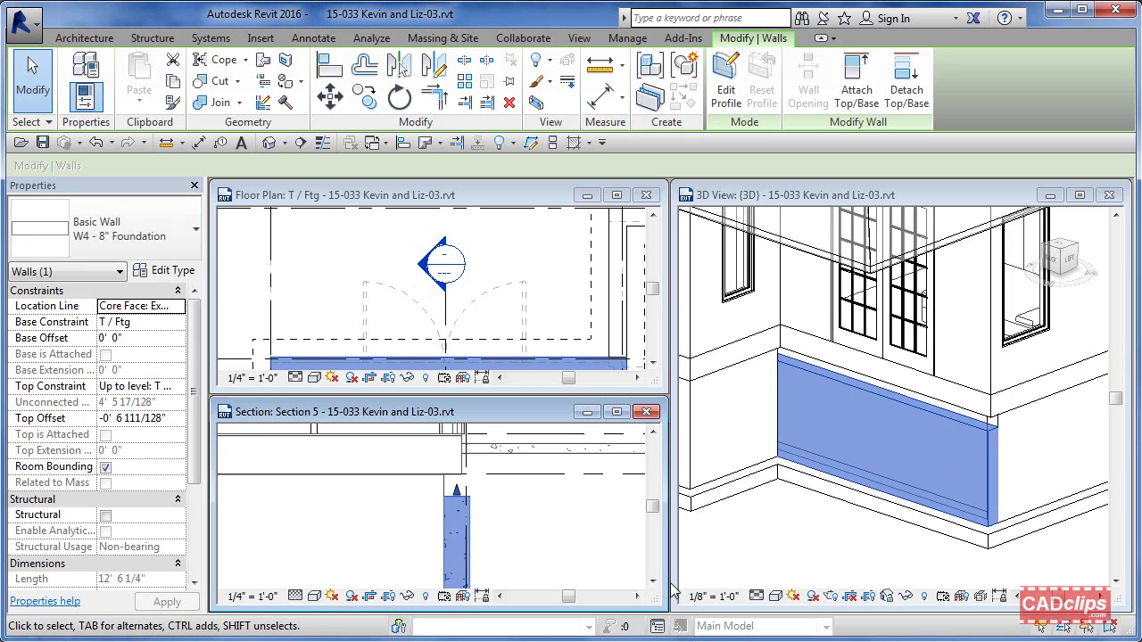
{"action": "key", "text": "Right"}
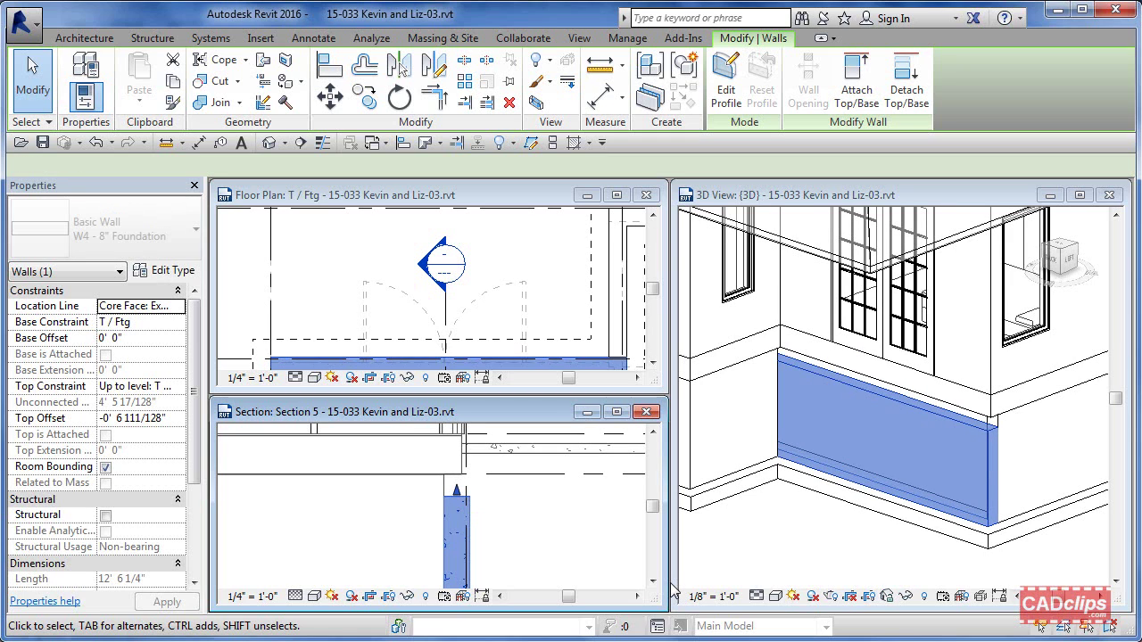
{"action": "key", "text": "Right"}
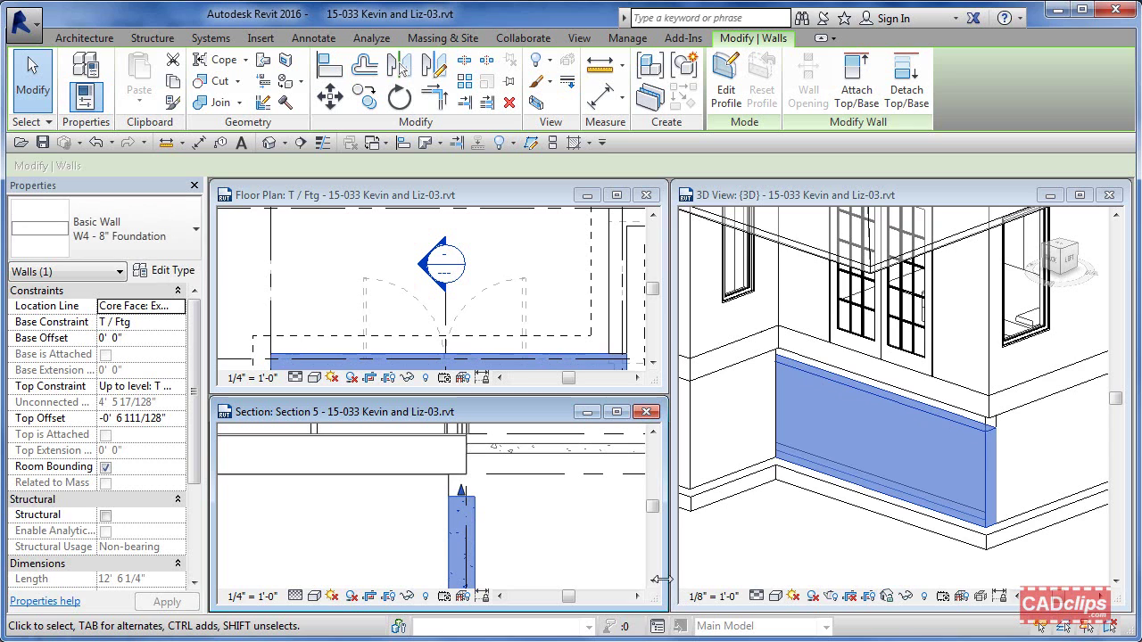
{"action": "left_click", "coordinate": [516, 537]}
- Disallow the join at the right end of the foundation wall under the double door in the T / Ftg floor plan
{"action": "left_click", "coordinate": [533, 344]}
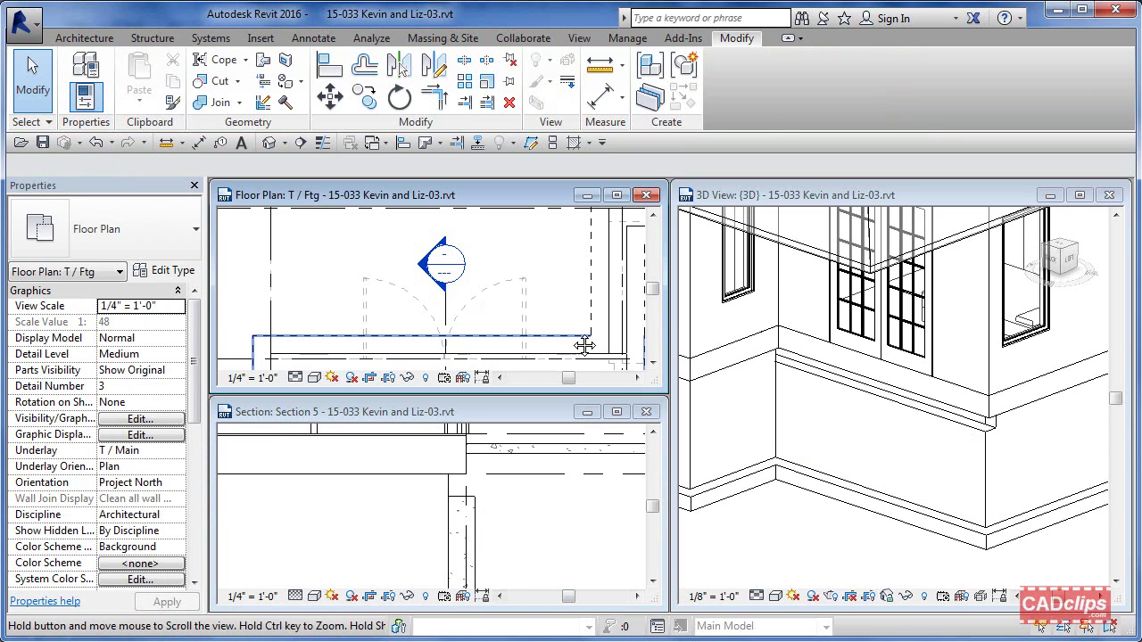
{"action": "middle_click_drag", "start_coordinate": [512, 339], "coordinate": [493, 257]}
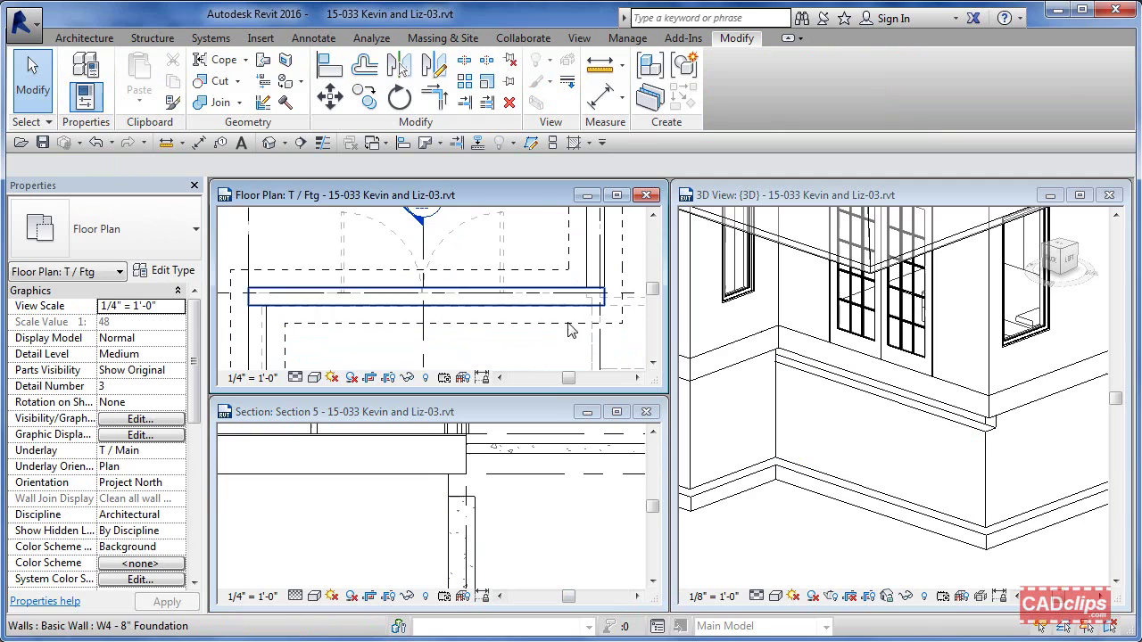
{"action": "left_click", "coordinate": [524, 529]}
{"action": "middle_click_drag", "start_coordinate": [540, 524], "coordinate": [548, 578]}
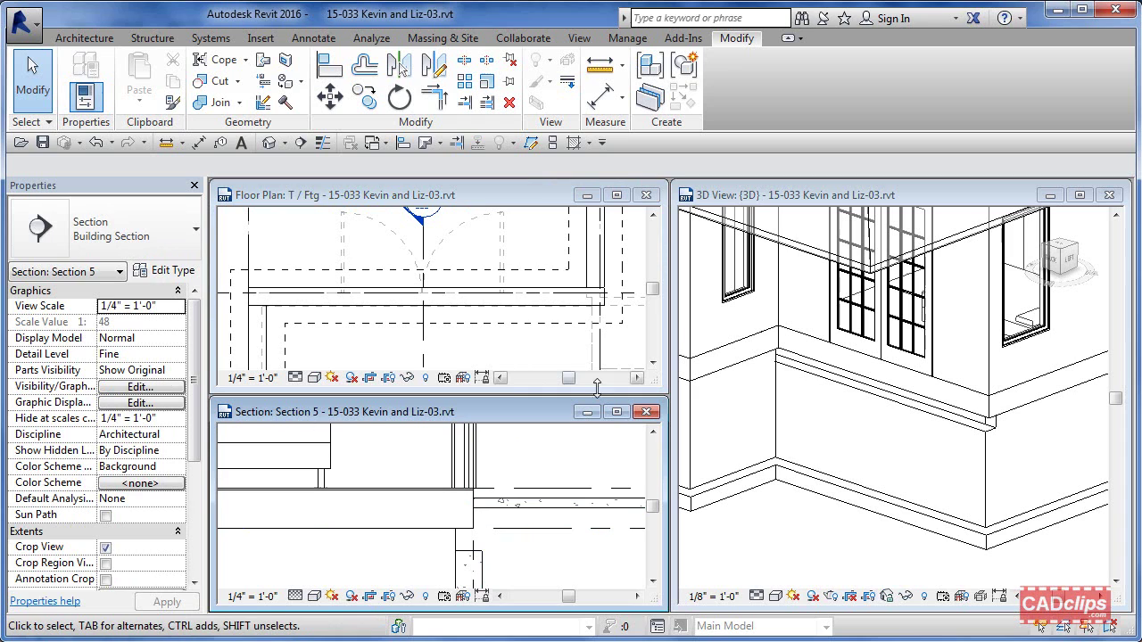
{"action": "left_click", "coordinate": [527, 292]}
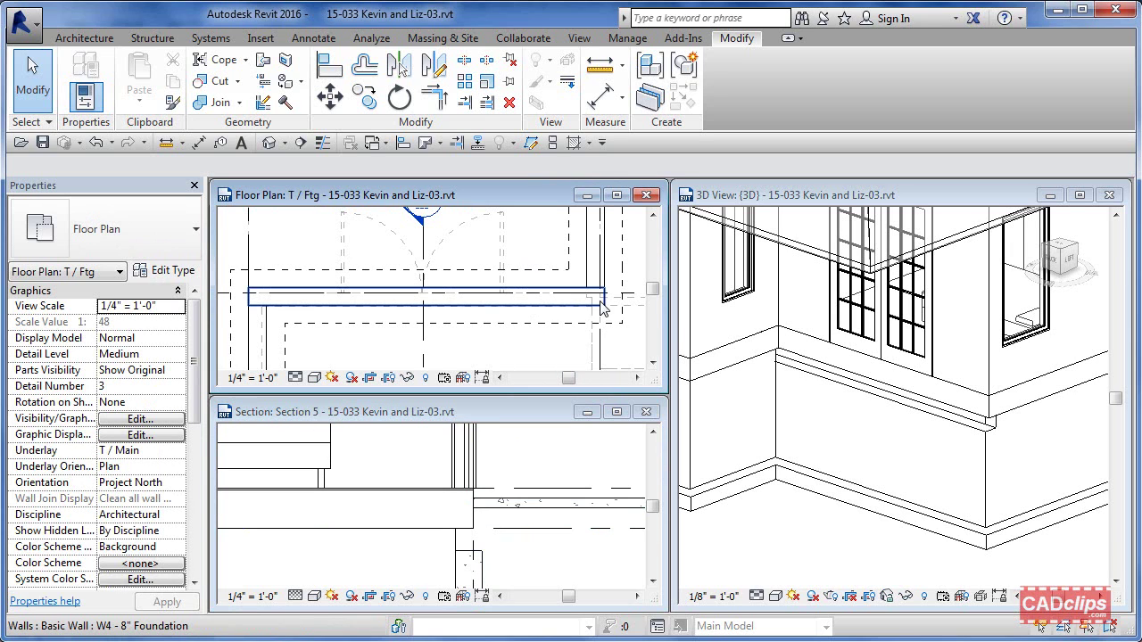
{"action": "left_click", "coordinate": [562, 307]}
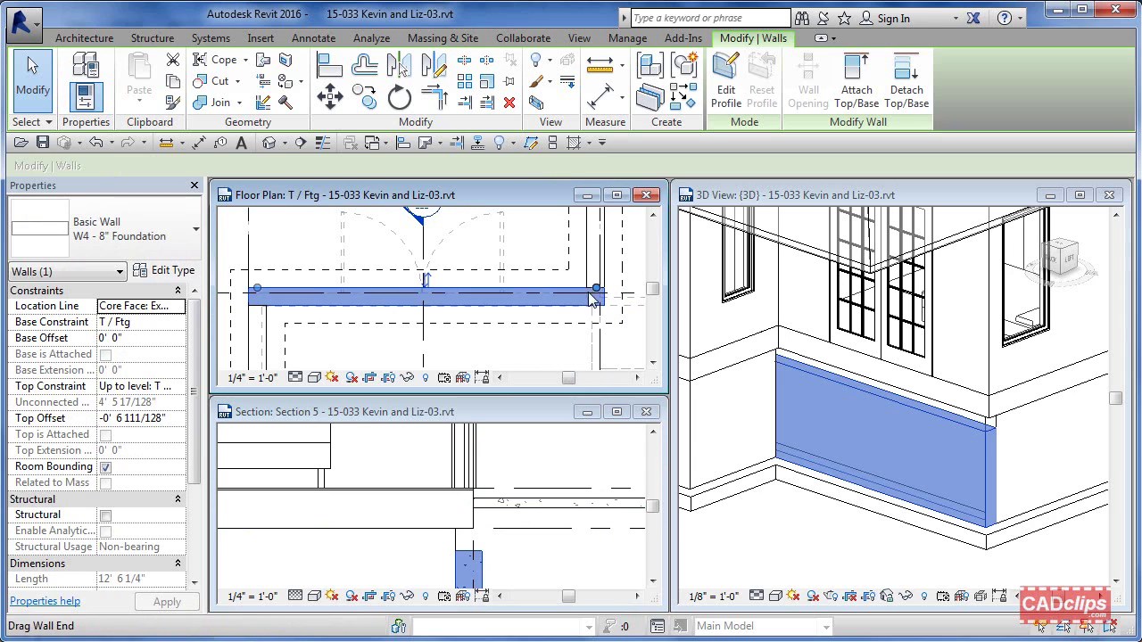
{"action": "right_click", "coordinate": [596, 285]}
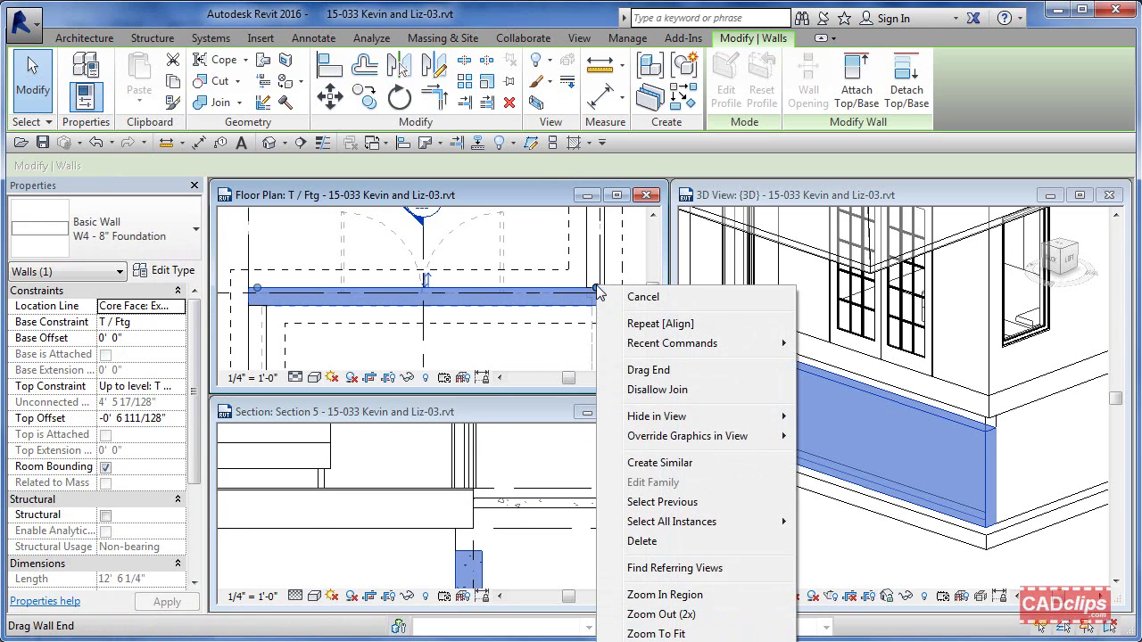
{"action": "left_click", "coordinate": [624, 390]}
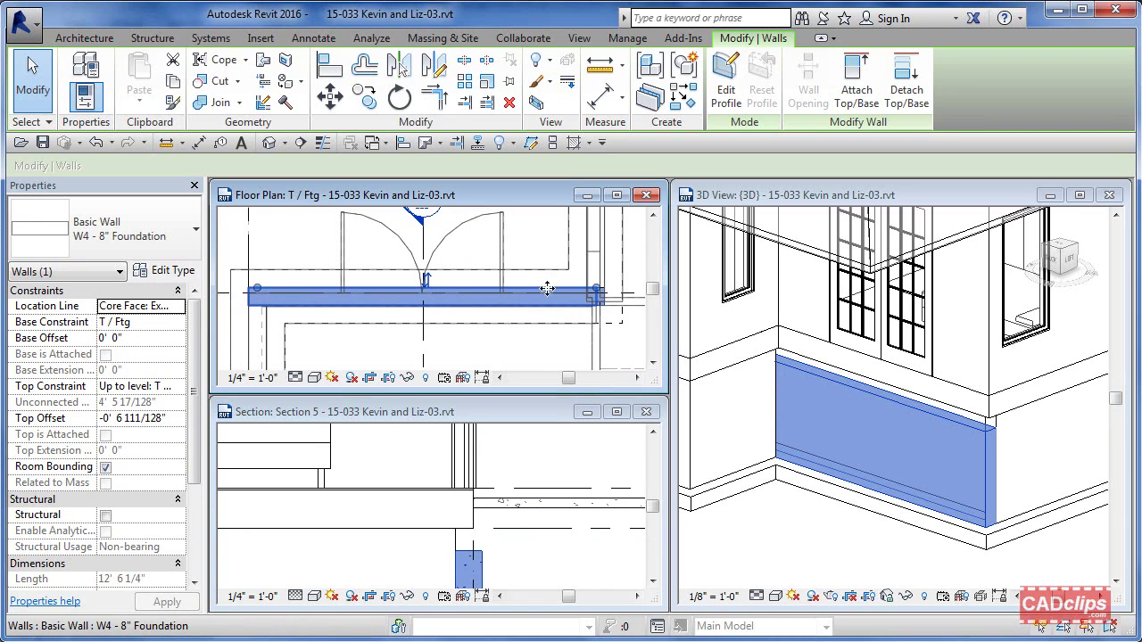
{"action": "key", "text": "Escape"}
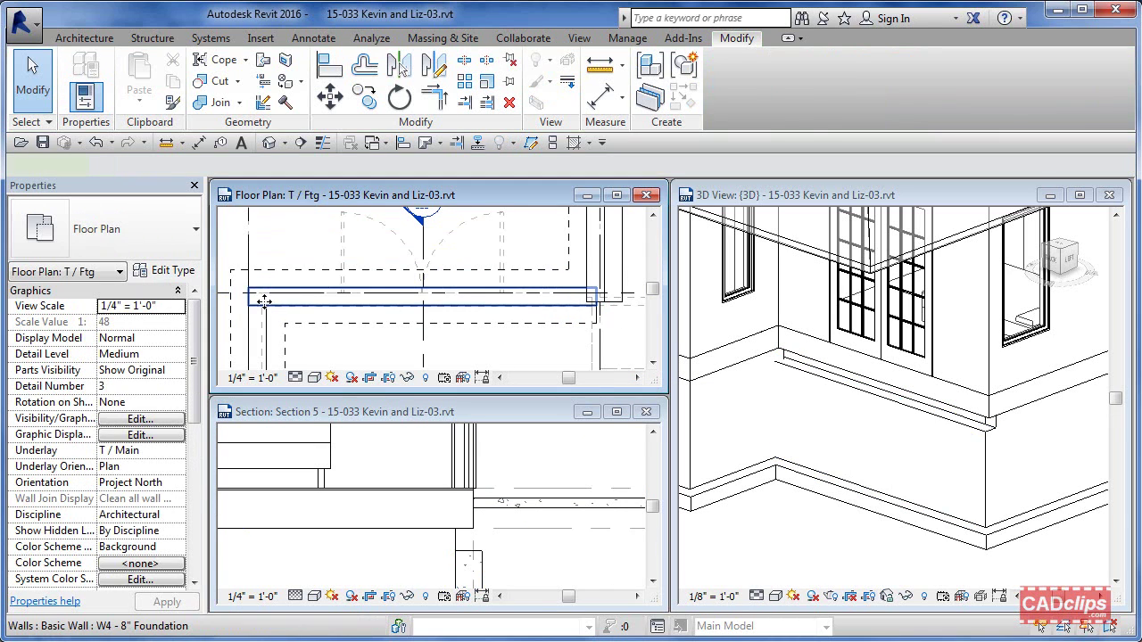
- Disallow the join at the left end of the same foundation wall in the T / Ftg floor plan
{"action": "left_click", "coordinate": [264, 301]}
{"action": "left_click_drag", "start_coordinate": [259, 291], "coordinate": [314, 240]}
{"action": "key", "text": "Escape"}
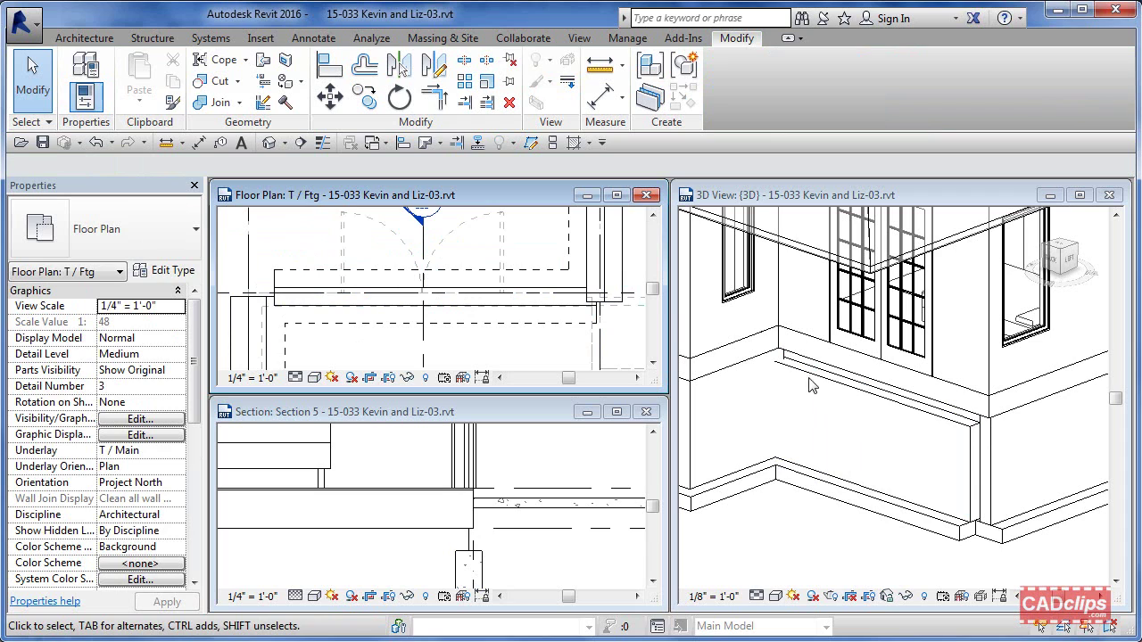
- Align the exterior face of the unjoined foundation wall to grid D in Section 5 and leave the Align tool
{"action": "middle_click_drag", "start_coordinate": [520, 459], "coordinate": [531, 448]}
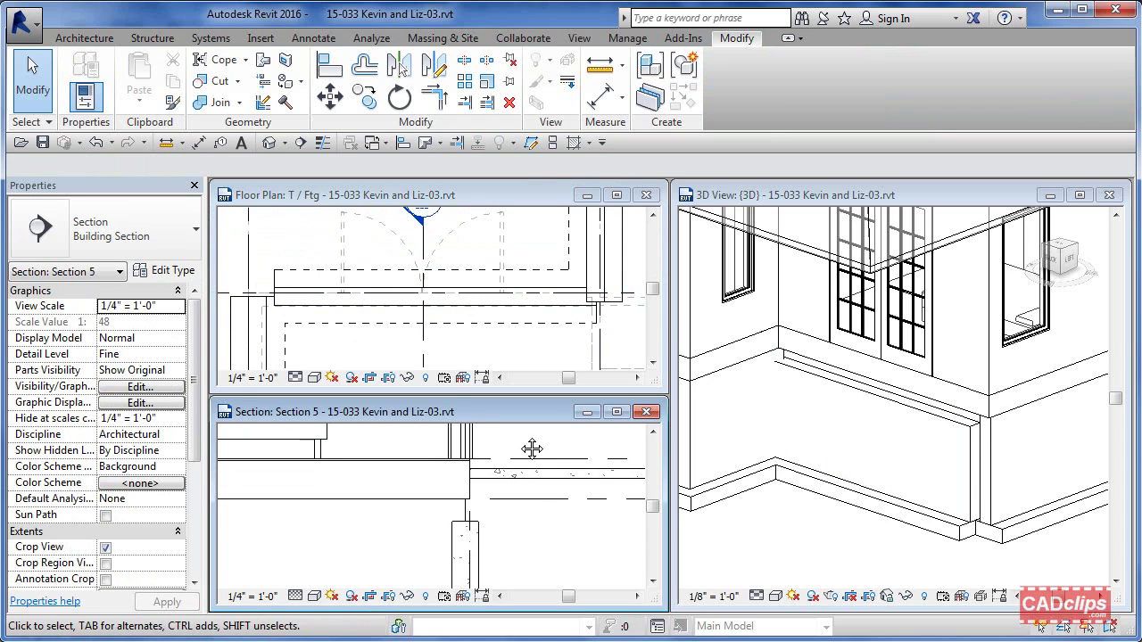
{"action": "left_click", "coordinate": [329, 66]}
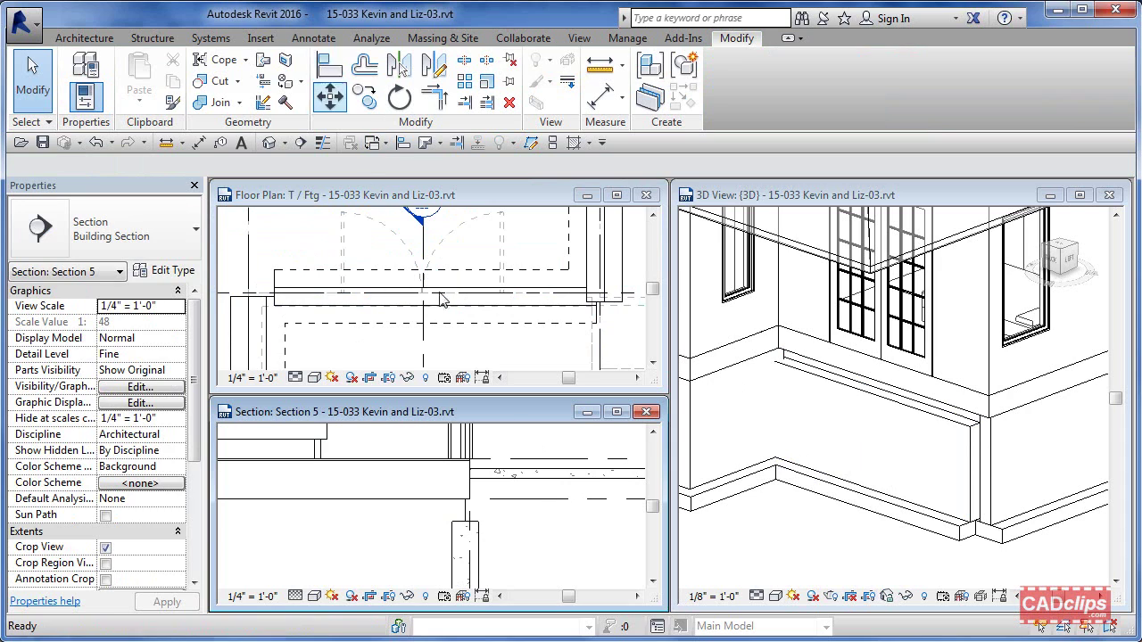
{"action": "left_click", "coordinate": [491, 527]}
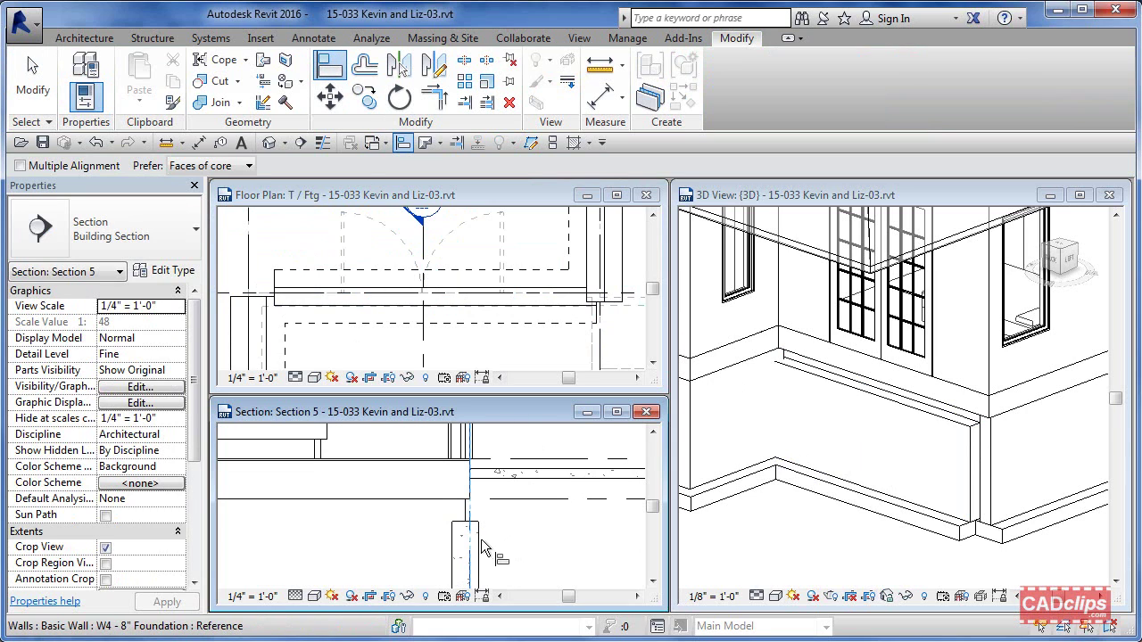
{"action": "left_click", "coordinate": [486, 546]}
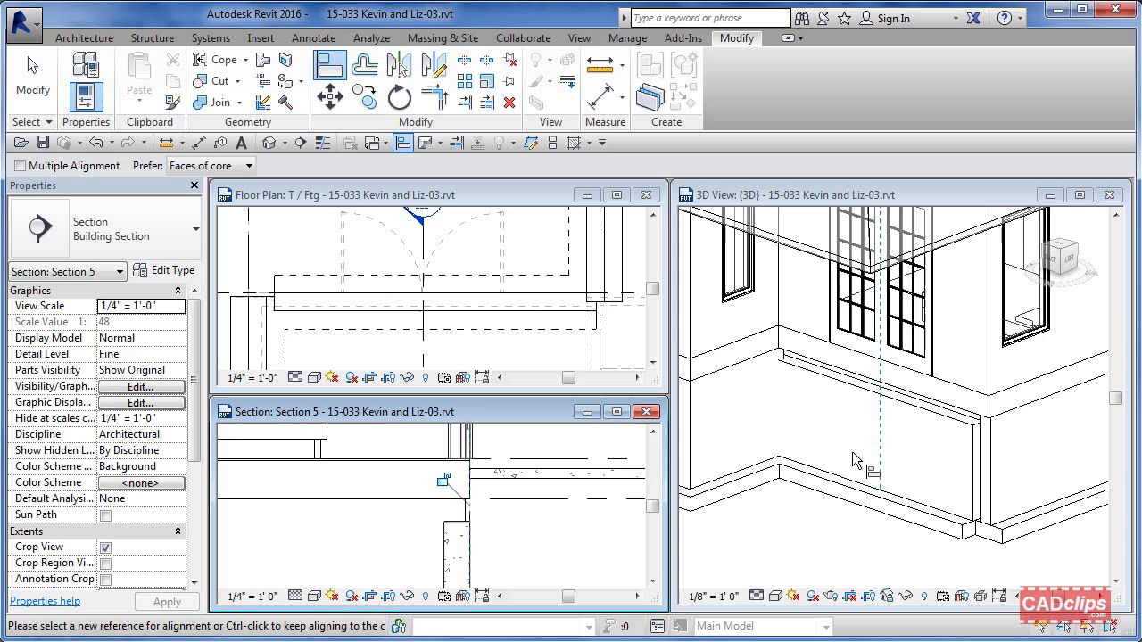
{"action": "key", "text": "Escape"}
{"action": "key", "text": "Escape"}
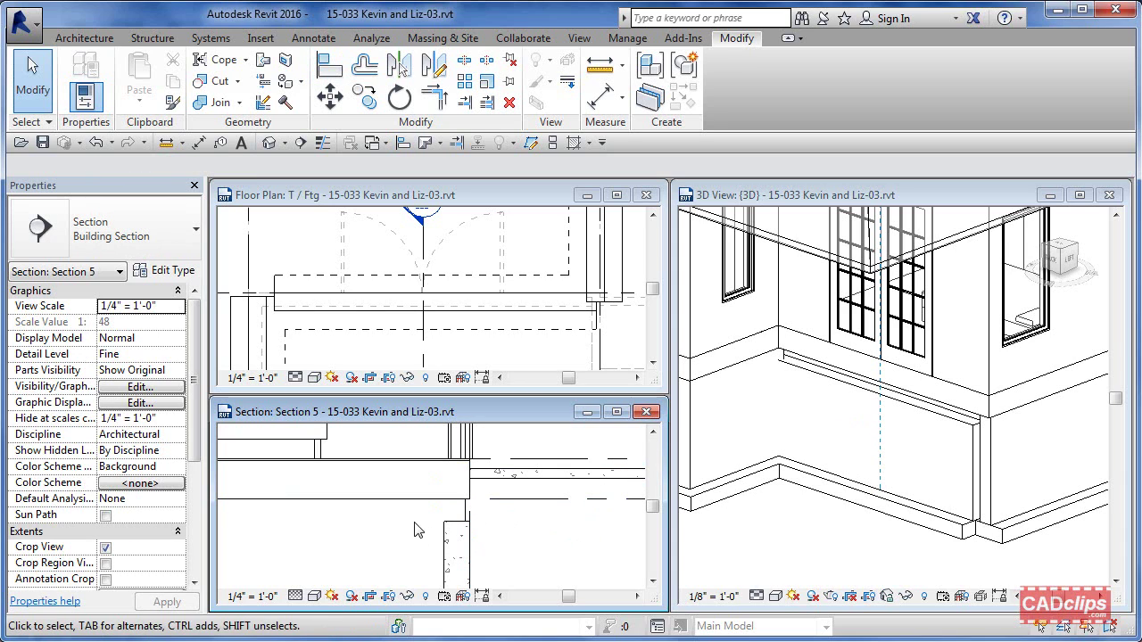
- Align the top of the foundation wall to the level line at the underside of the main floor in Section 5
{"action": "left_click", "coordinate": [329, 65]}
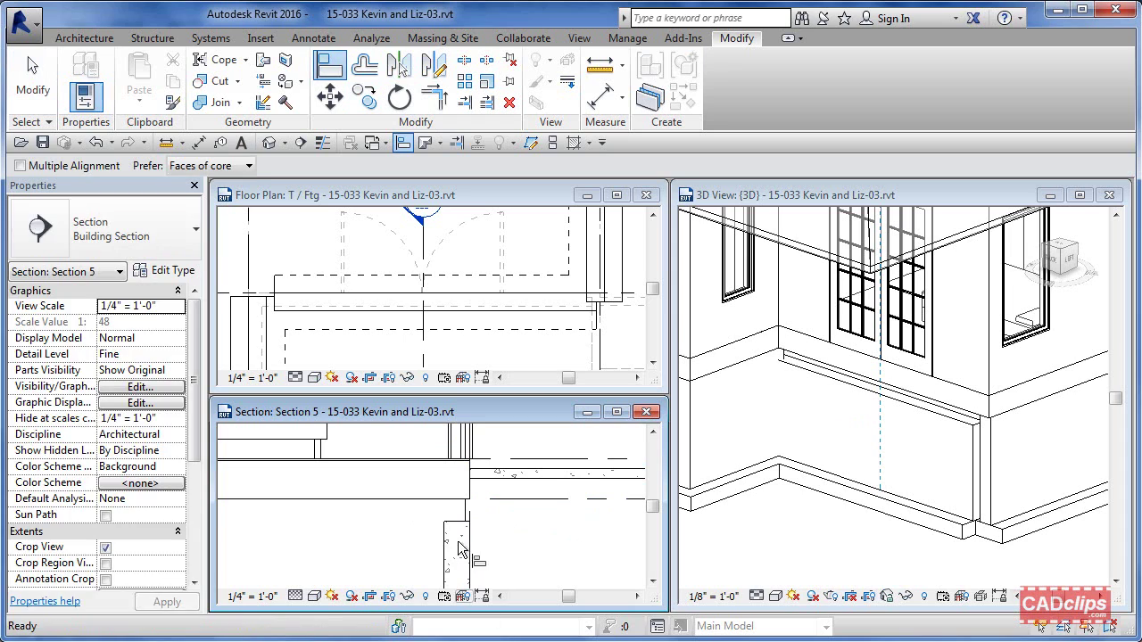
{"action": "left_click", "coordinate": [441, 501]}
{"action": "left_click", "coordinate": [539, 554]}
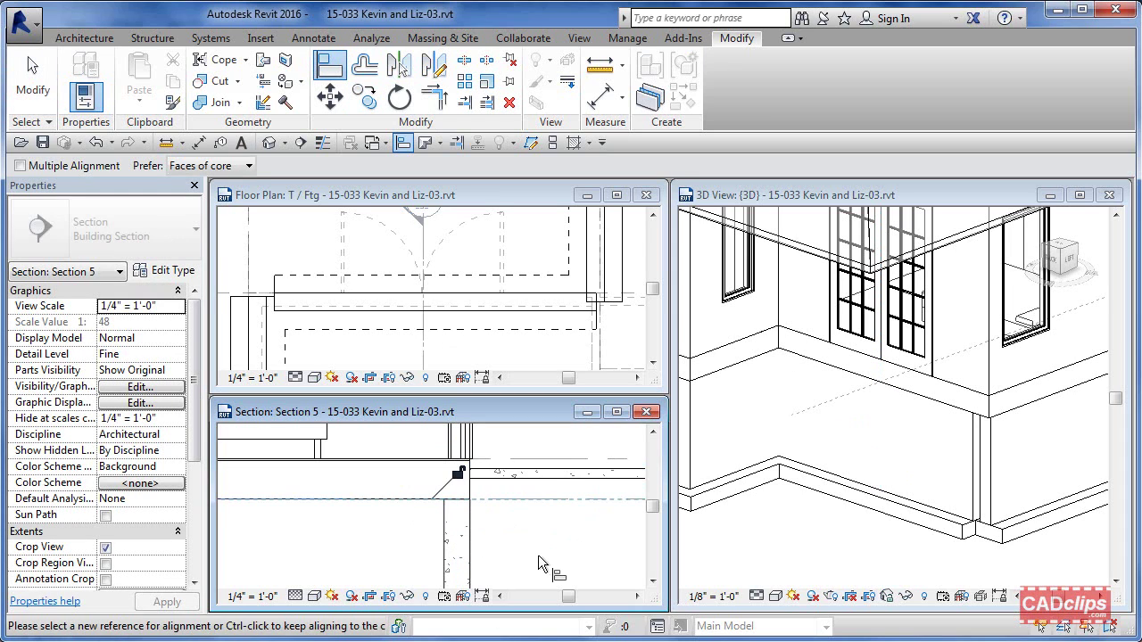
- Allow the join again at the right end of the foundation wall under the double door in the T / Ftg floor plan
{"action": "key", "text": "Escape"}
{"action": "left_click", "coordinate": [573, 302]}
{"action": "left_click", "coordinate": [573, 302]}
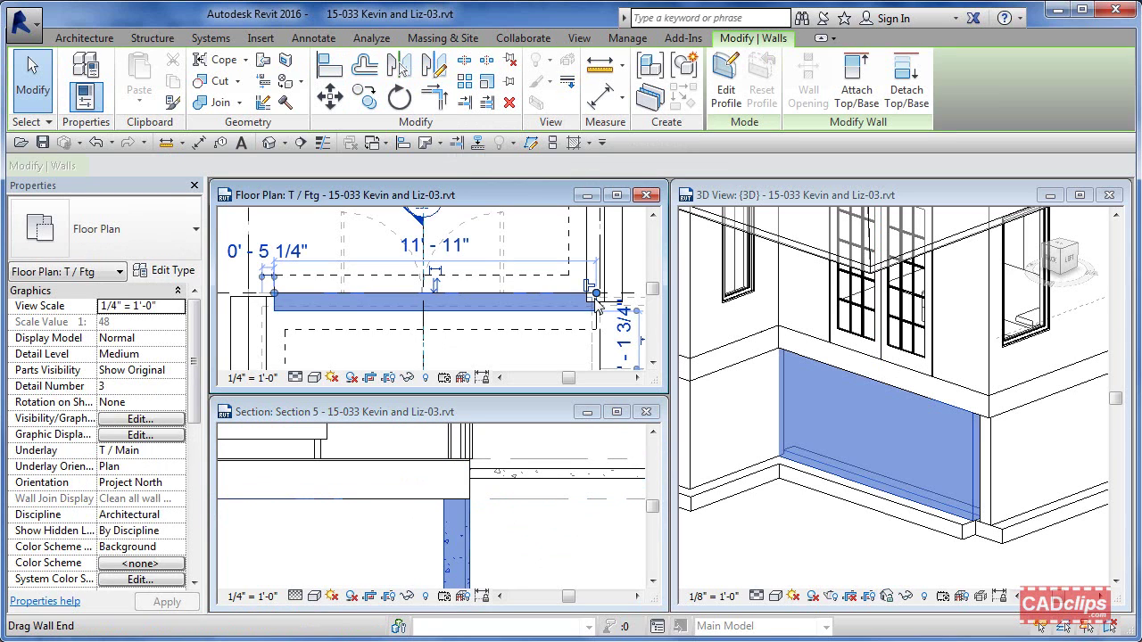
{"action": "right_click", "coordinate": [591, 292]}
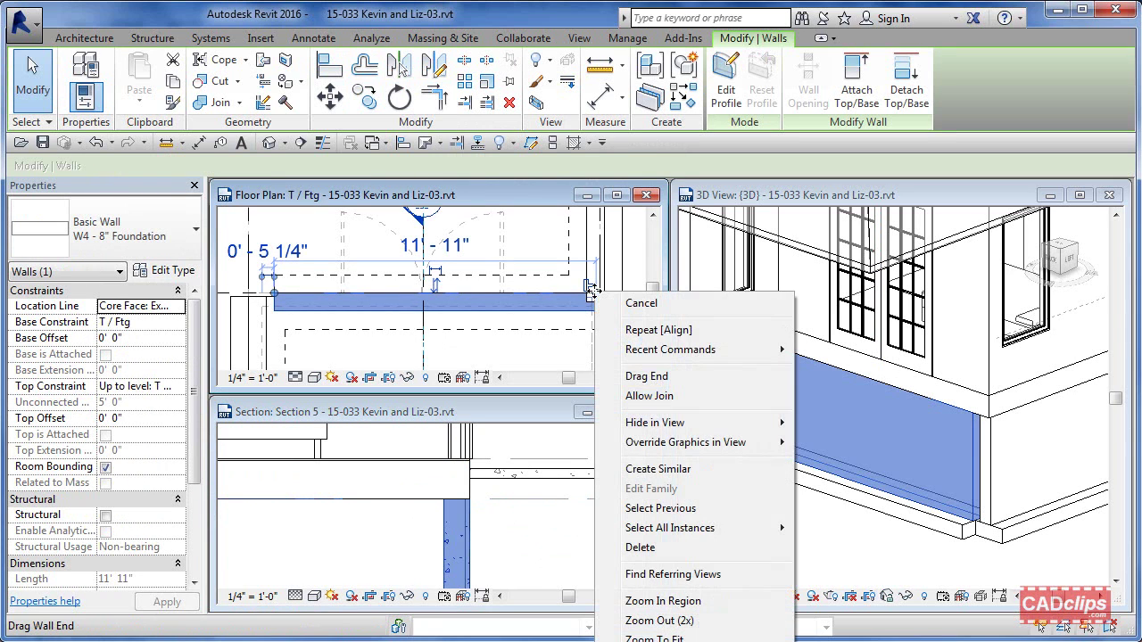
{"action": "left_click", "coordinate": [649, 395]}
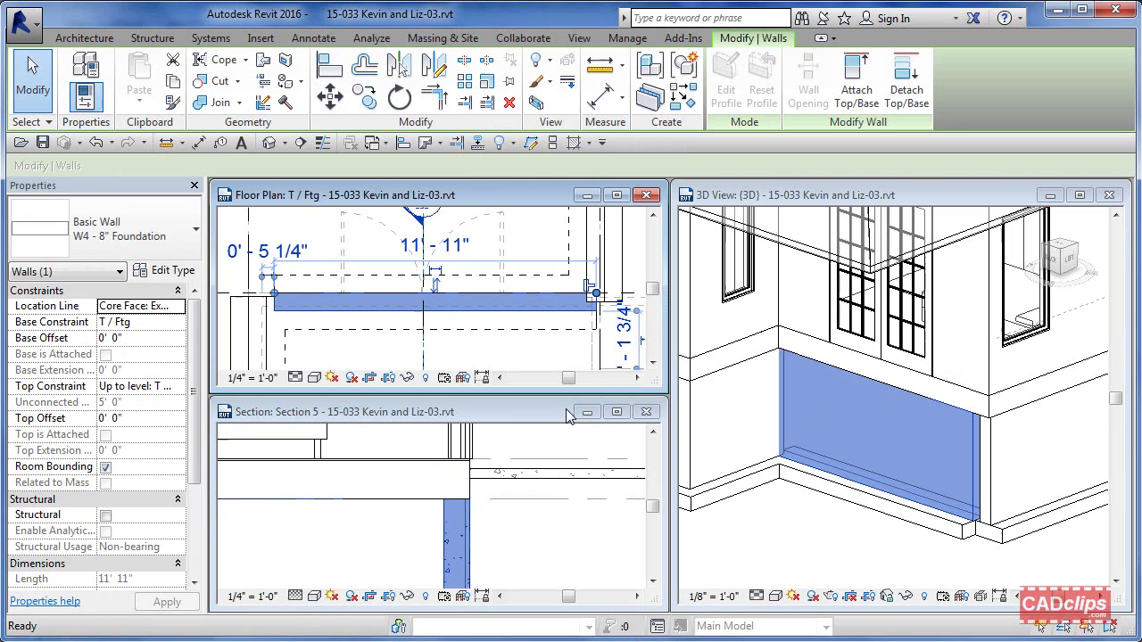
{"action": "left_click", "coordinate": [530, 259]}
- Trim/extend the foundation wall under the double door to corners with the adjoining foundation walls at both its ends in the T / Ftg plan
{"action": "left_click", "coordinate": [434, 98]}
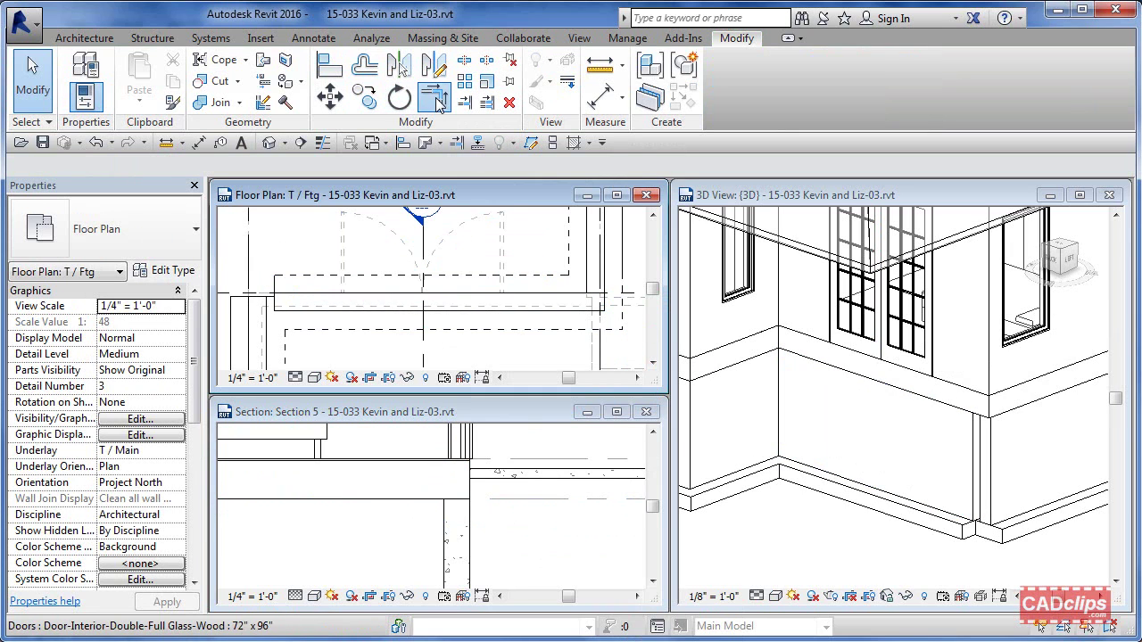
{"action": "left_click", "coordinate": [289, 302]}
{"action": "left_click", "coordinate": [270, 323]}
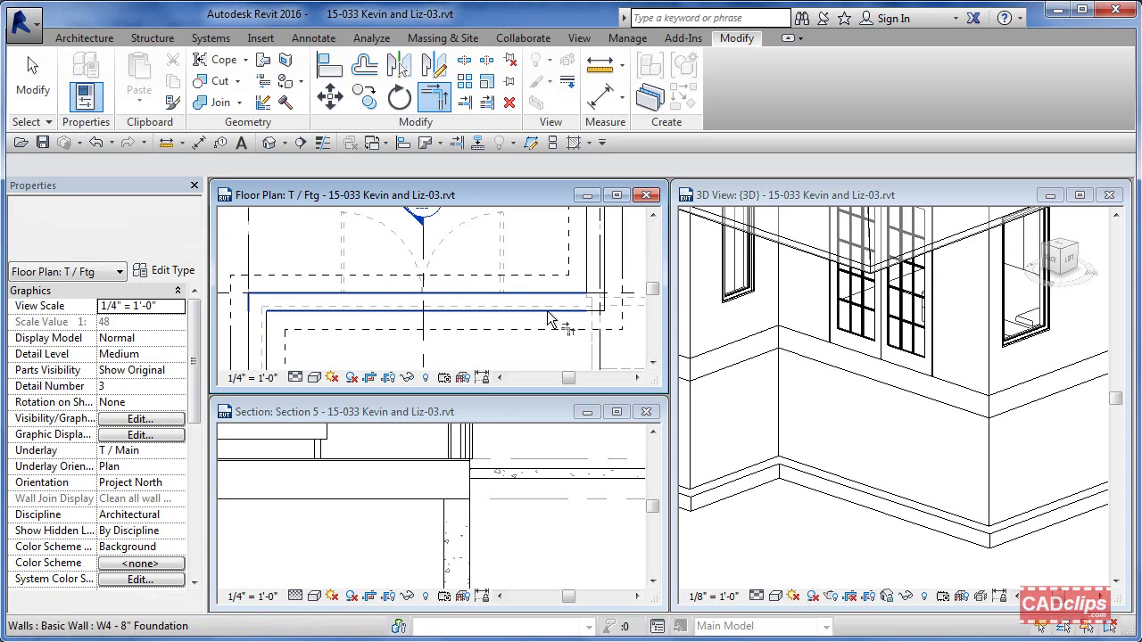
{"action": "left_click", "coordinate": [581, 303]}
{"action": "left_click", "coordinate": [589, 276]}
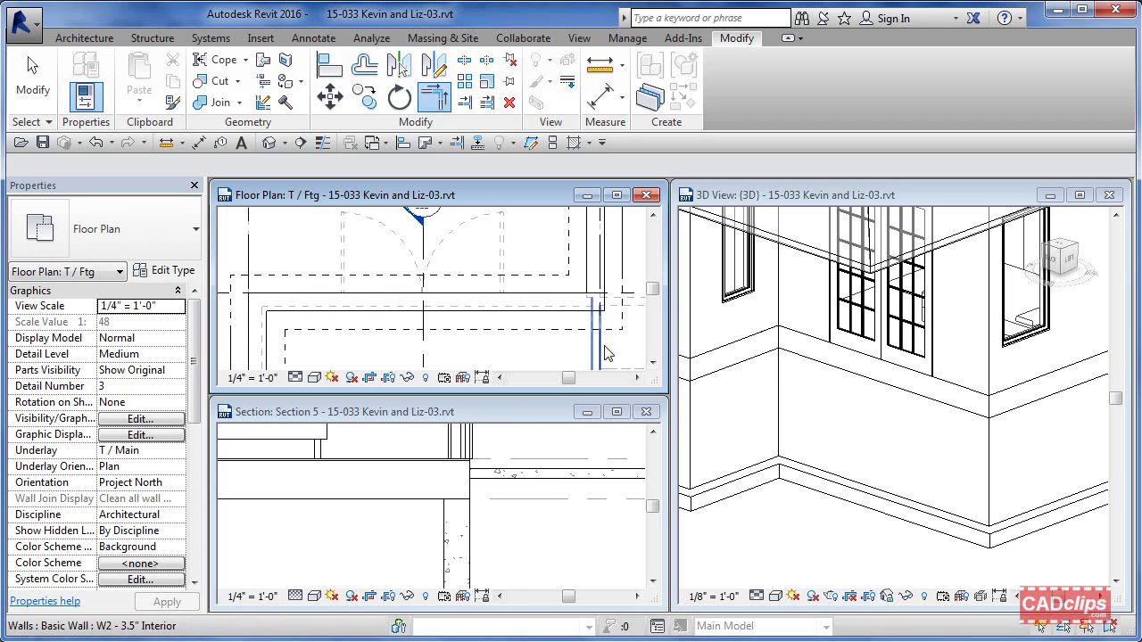
{"action": "key", "text": "Escape"}
- Examine the foundation wall's corners in the T / Ftg plan and its position below the main floor and door wall in Section 5
{"action": "scroll", "coordinate": [606, 321], "scroll_direction": "down", "scroll_amount": 2}
{"action": "middle_click_drag", "start_coordinate": [597, 366], "coordinate": [545, 329]}
{"action": "scroll", "coordinate": [561, 314], "scroll_direction": "down", "scroll_amount": 1}
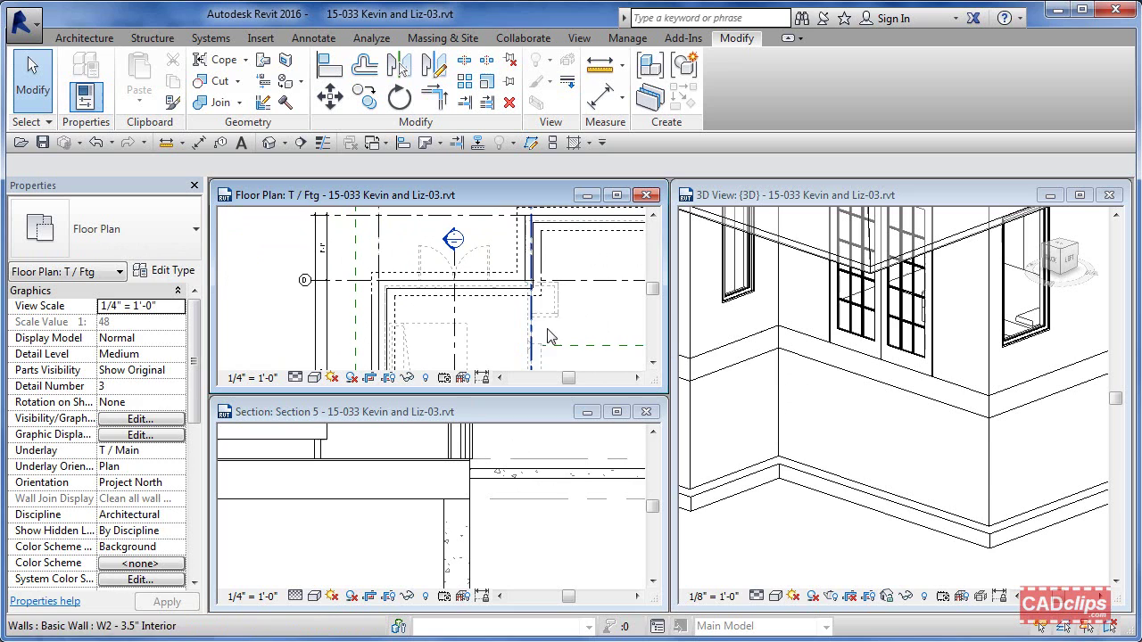
{"action": "scroll", "coordinate": [534, 505], "scroll_direction": "down", "scroll_amount": 1}
{"action": "scroll", "coordinate": [533, 503], "scroll_direction": "down", "scroll_amount": 1}
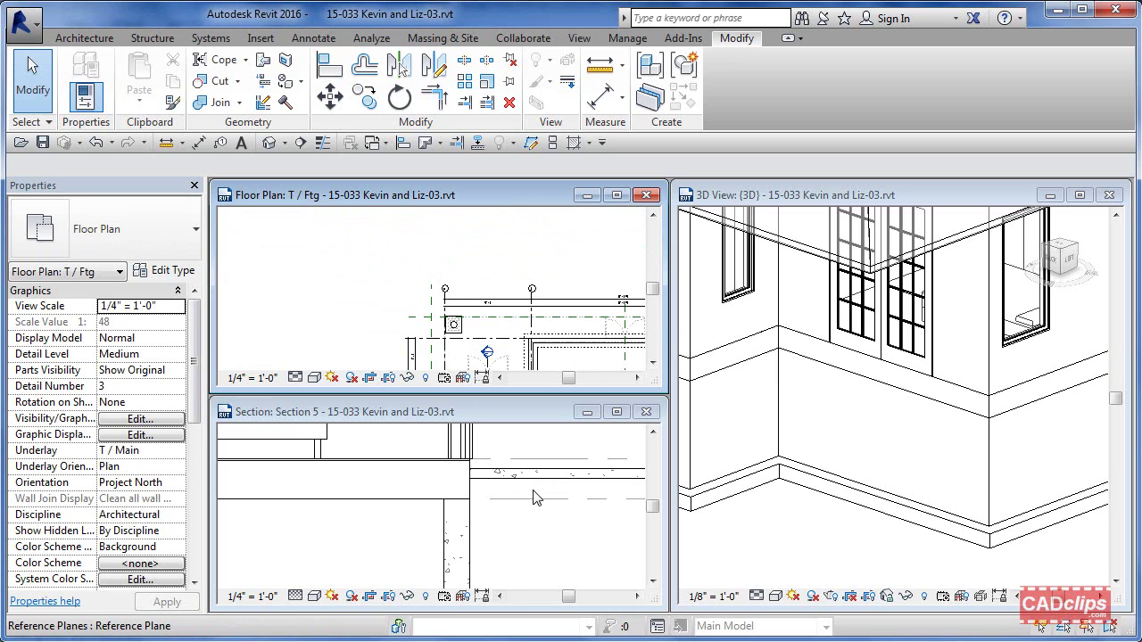
{"action": "scroll", "coordinate": [533, 498], "scroll_direction": "up", "scroll_amount": 2}
{"action": "left_click", "coordinate": [530, 526]}
{"action": "scroll", "coordinate": [529, 524], "scroll_direction": "down", "scroll_amount": 2}
{"action": "middle_click_drag", "start_coordinate": [537, 535], "coordinate": [476, 535]}
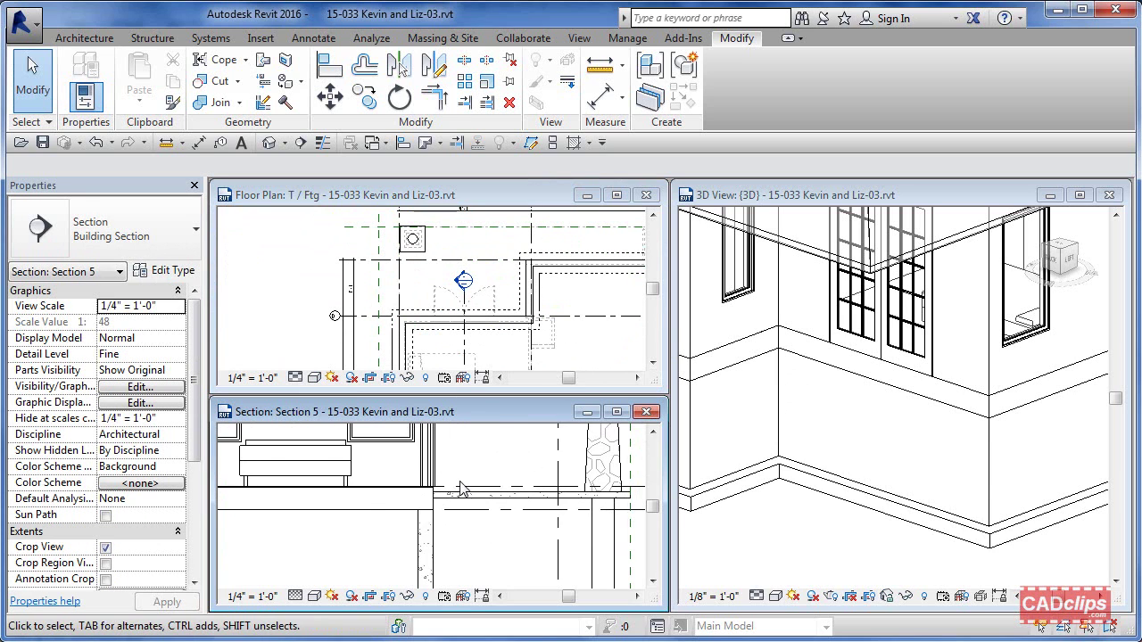
{"action": "middle_click_drag", "start_coordinate": [460, 480], "coordinate": [505, 512]}
{"action": "left_click", "coordinate": [478, 474]}
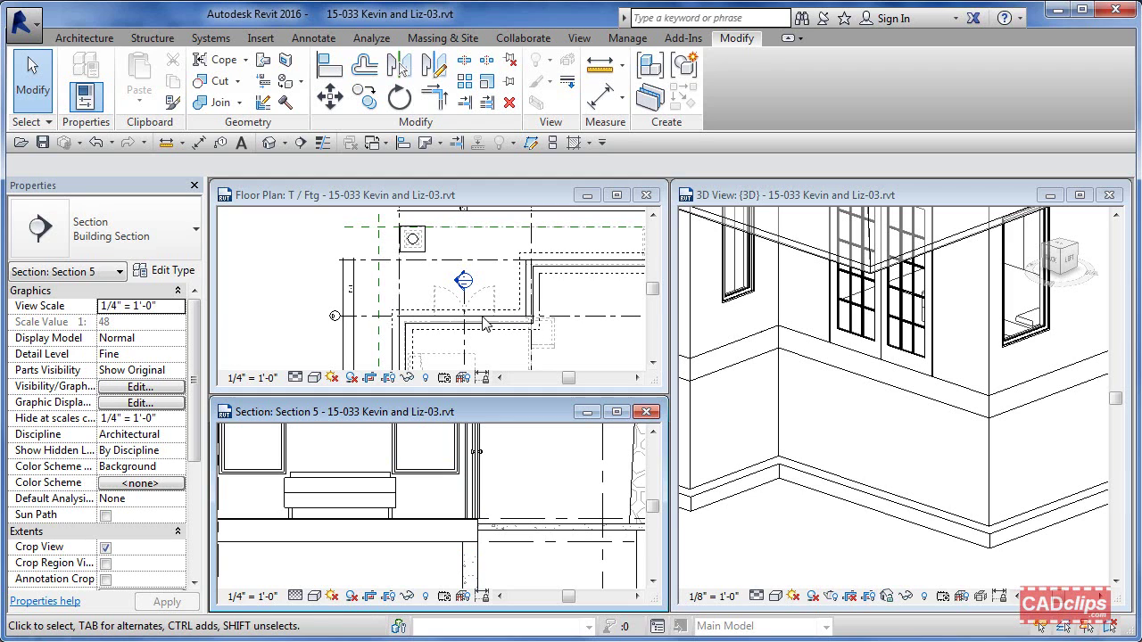
{"action": "scroll", "coordinate": [529, 486], "scroll_direction": "down", "scroll_amount": 4}
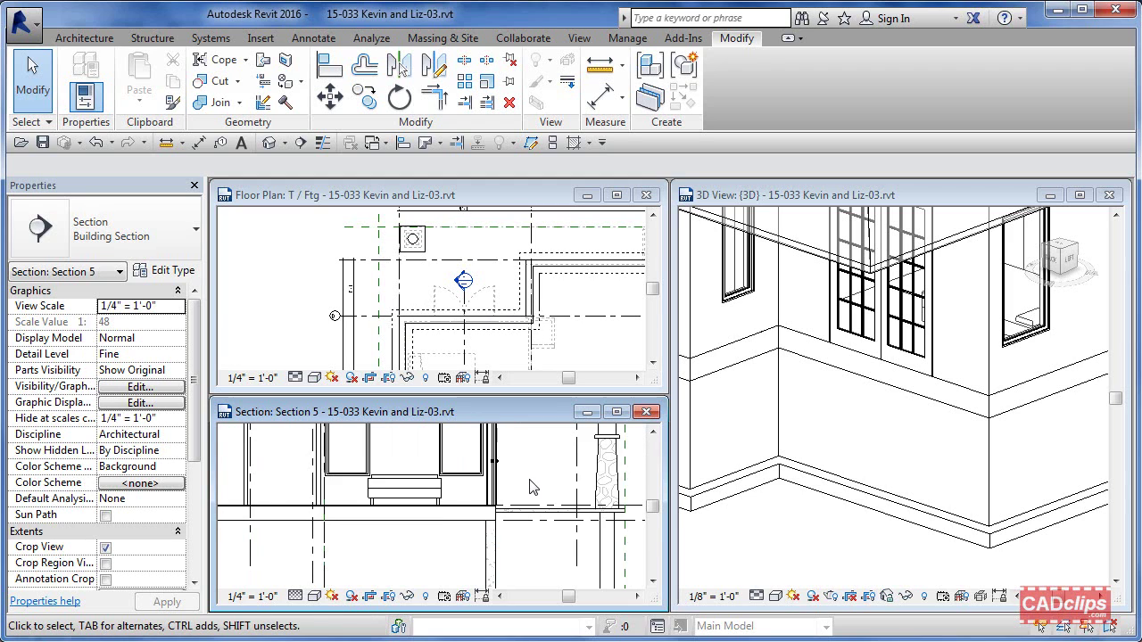
{"action": "scroll", "coordinate": [569, 333], "scroll_direction": "down", "scroll_amount": 5}
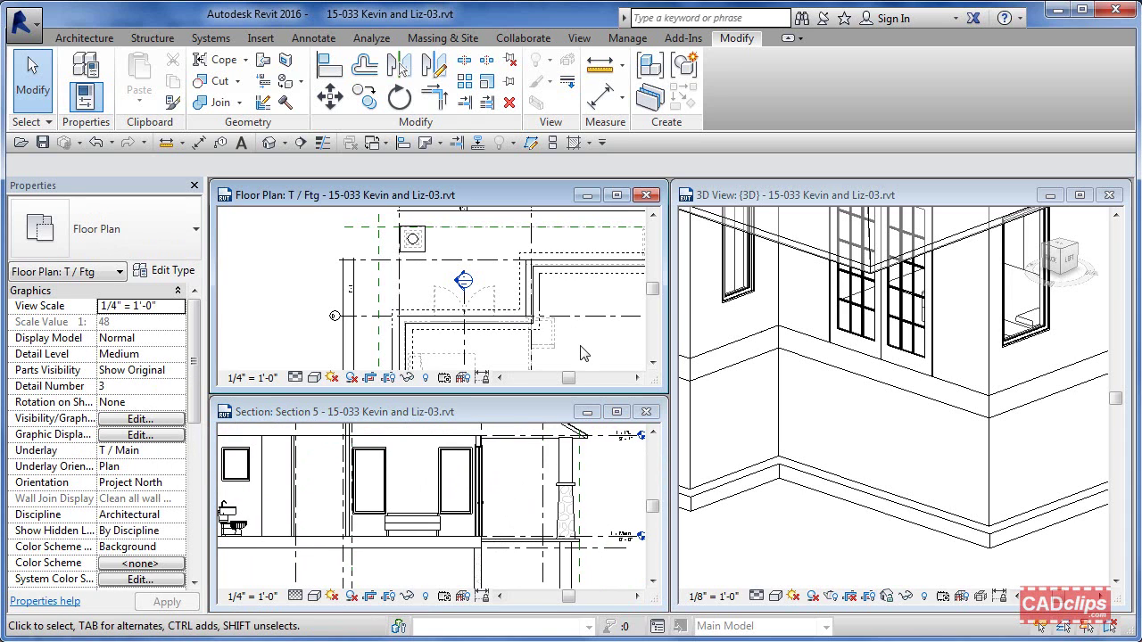
- Inspect the rejoined foundation wall and footing under the double door from a wider angle in the 3D view
{"action": "left_click", "coordinate": [790, 545]}
{"action": "scroll", "coordinate": [798, 539], "scroll_direction": "down", "scroll_amount": 3}
{"action": "middle_click_drag", "start_coordinate": [805, 542], "coordinate": [865, 542], "text": "shift"}
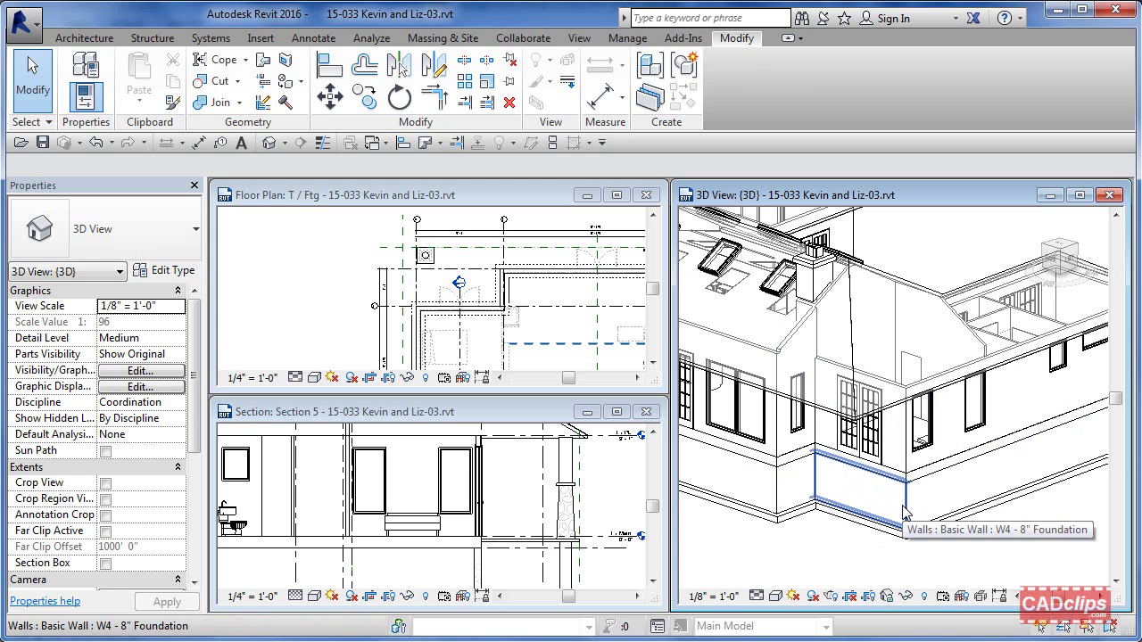
{"action": "middle_click_drag", "start_coordinate": [874, 551], "coordinate": [899, 563]}
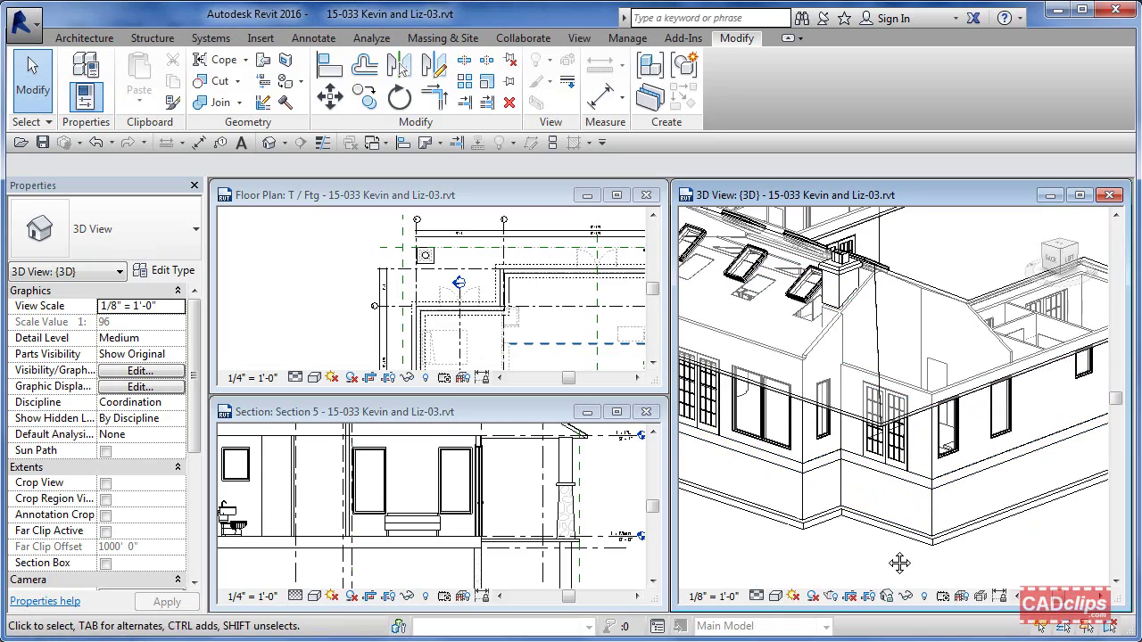